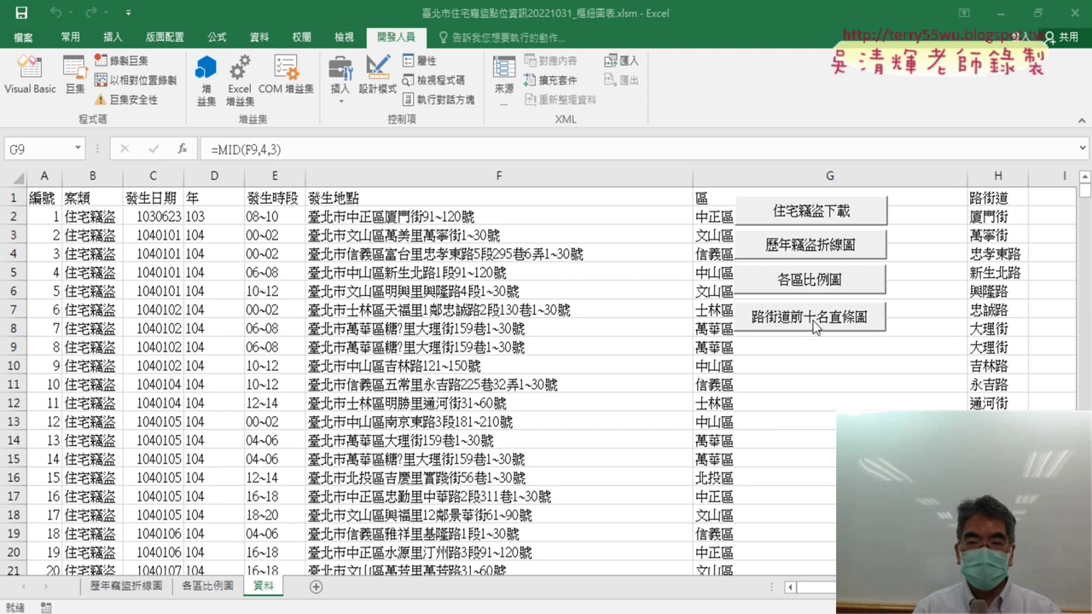
Step: Run the 路街道前十名直條圖 macro, check the pivot table (61 in B7) and chart, then view Module2
{"action": "left_click", "coordinate": [841, 349]}
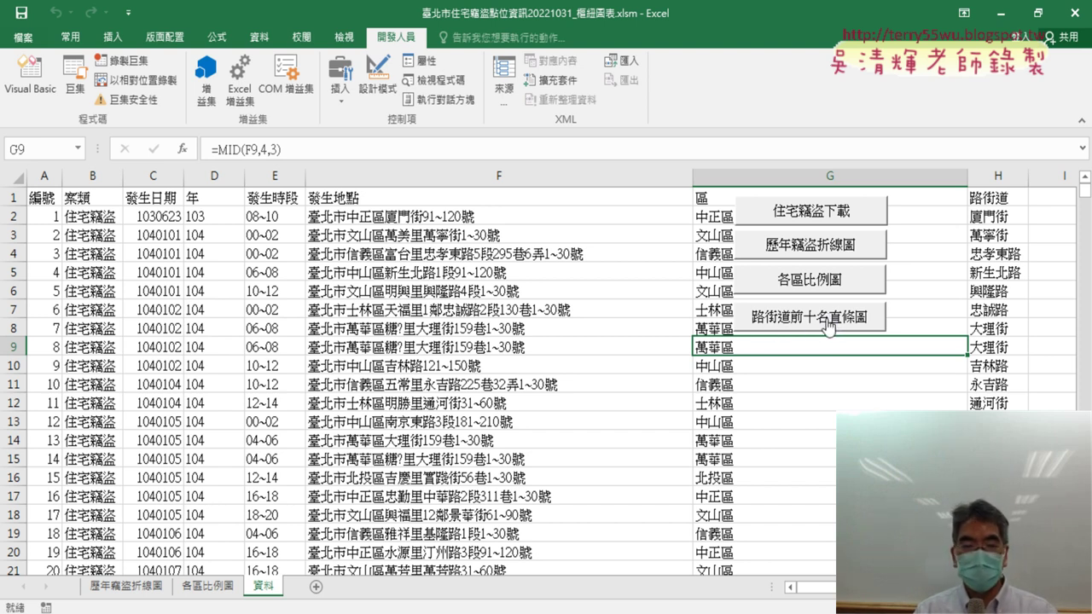
{"action": "left_click", "coordinate": [828, 325]}
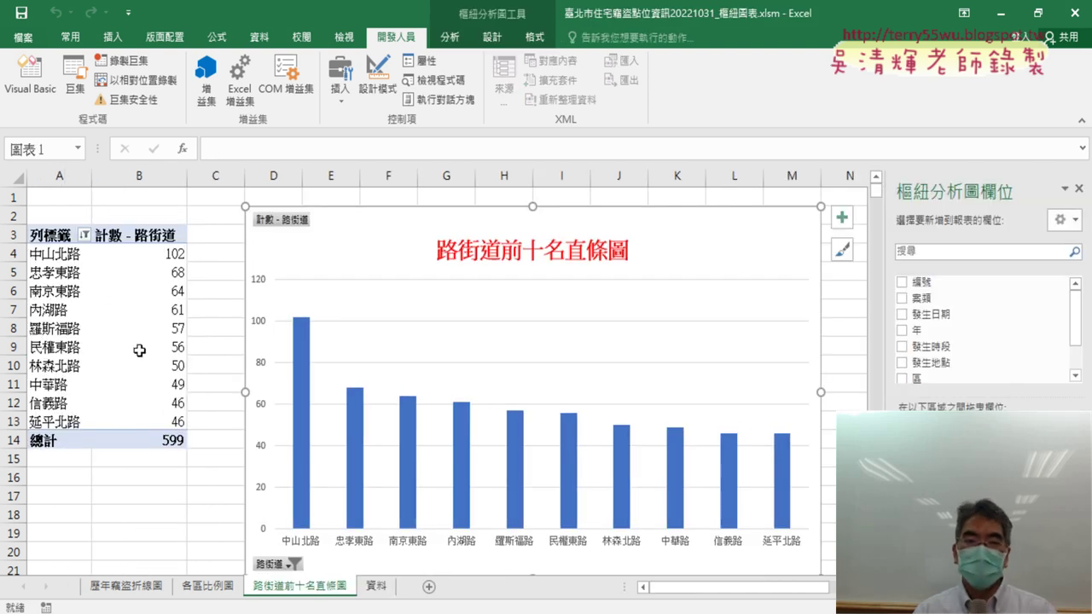
{"action": "mouse_move", "coordinate": [150, 348]}
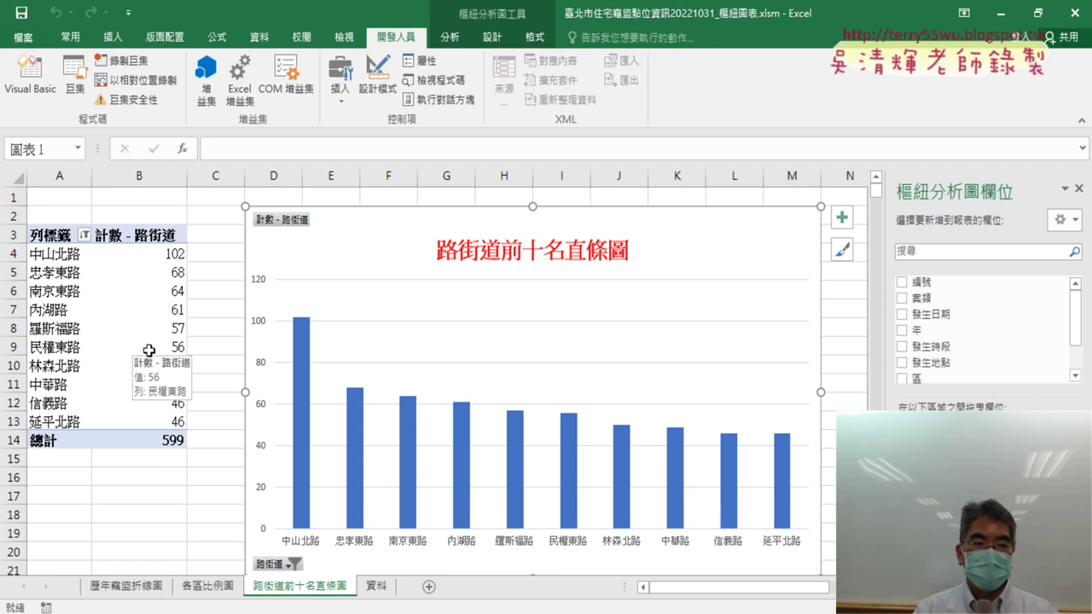
{"action": "left_click", "coordinate": [101, 312]}
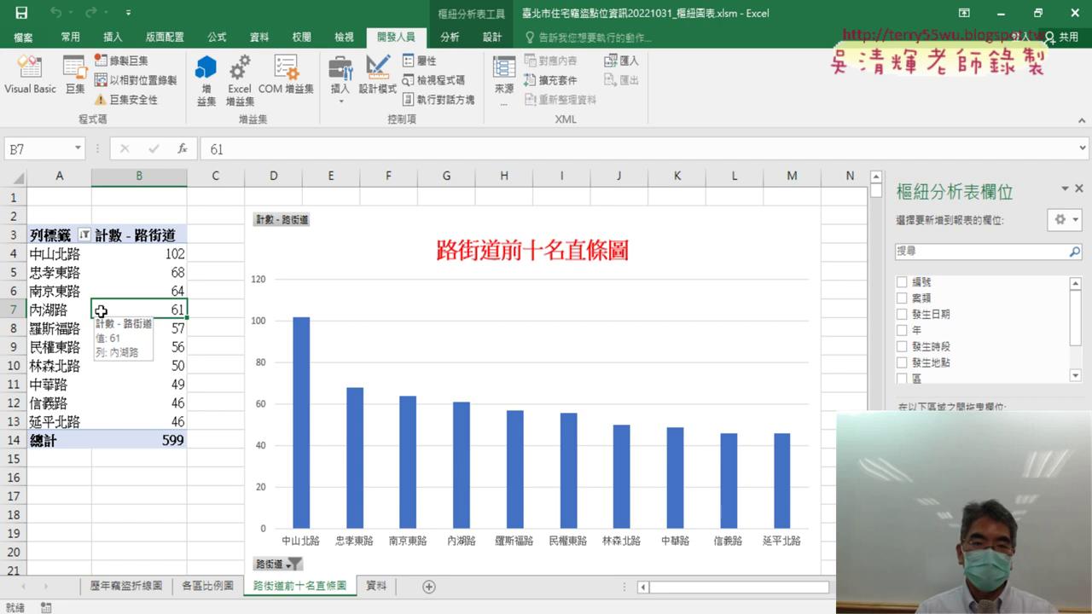
{"action": "left_click", "coordinate": [782, 232]}
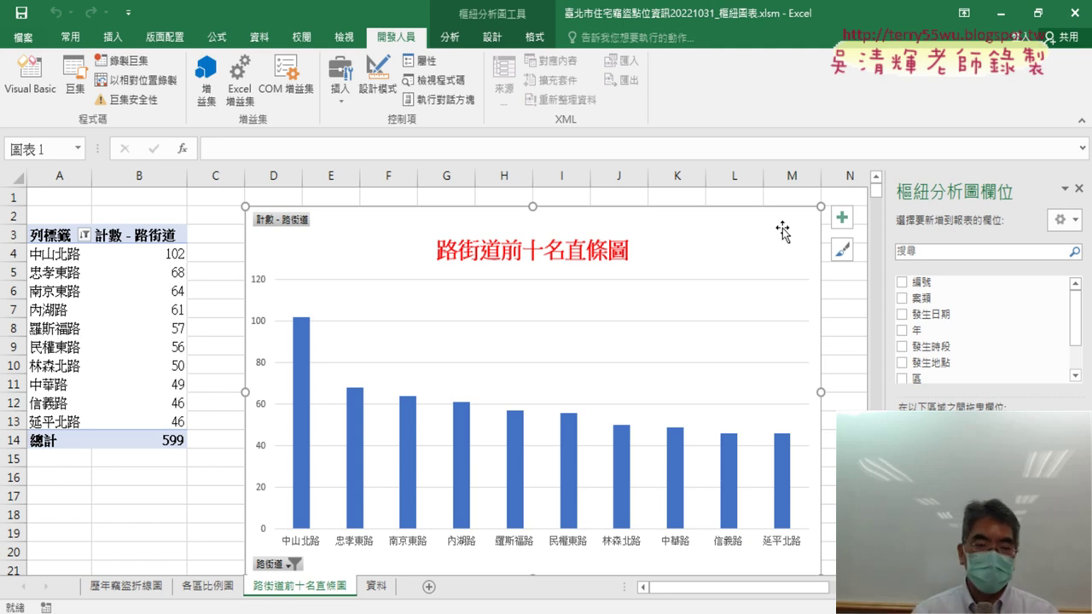
{"action": "left_click", "coordinate": [30, 75]}
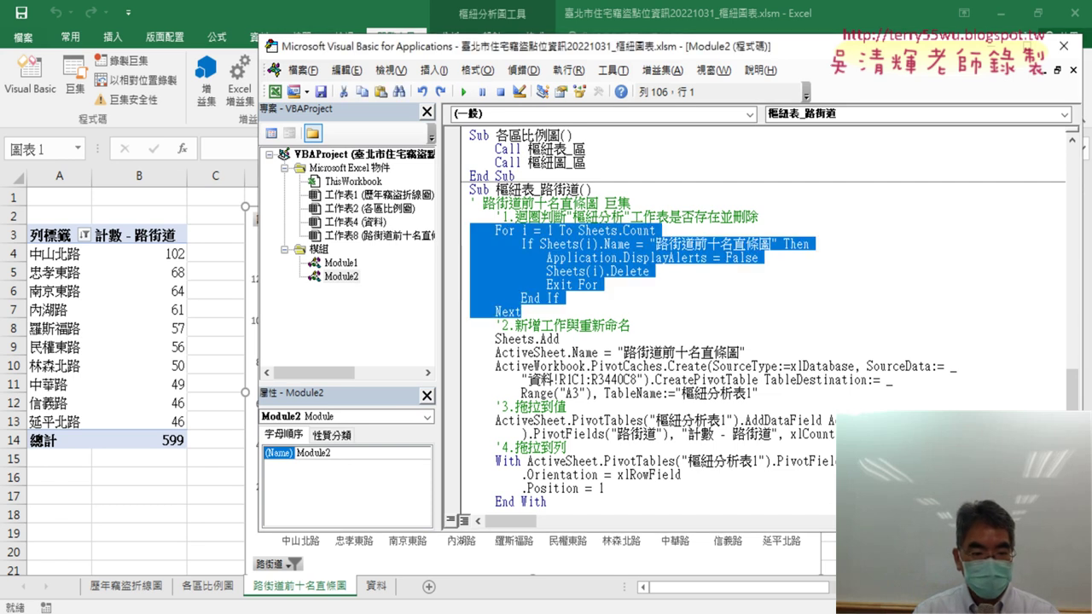
Step: In the Google Docs notes, highlight the 樞紐表_路街道 procedure header and its name
{"action": "key", "text": "alt+Tab"}
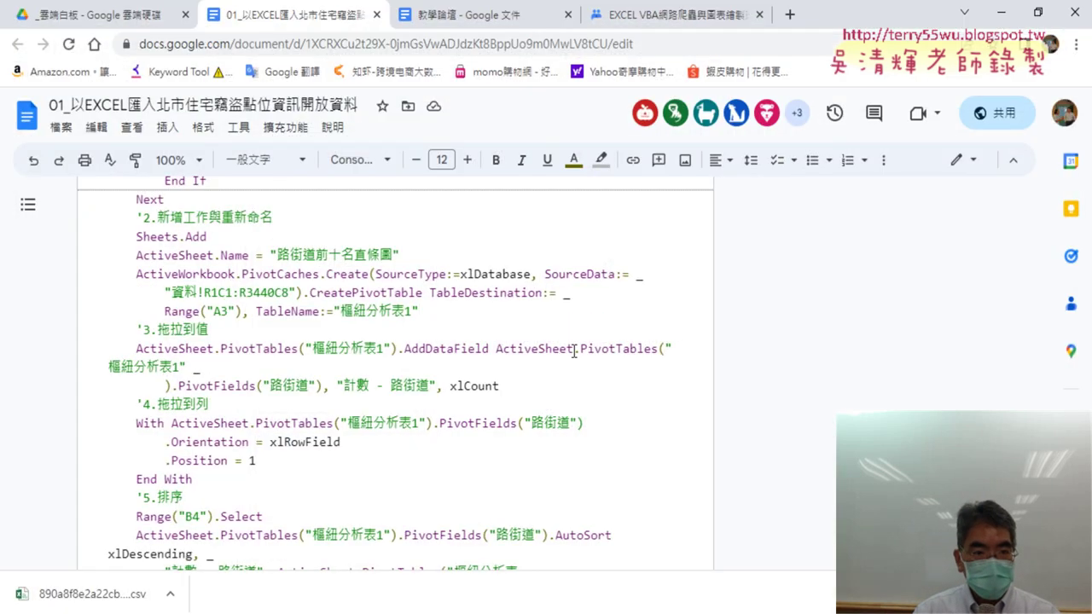
{"action": "scroll", "coordinate": [574, 351], "scroll_direction": "up", "scroll_amount": 3}
{"action": "scroll", "coordinate": [574, 351], "scroll_direction": "up", "scroll_amount": 2}
{"action": "scroll", "coordinate": [574, 351], "scroll_direction": "down", "scroll_amount": 1}
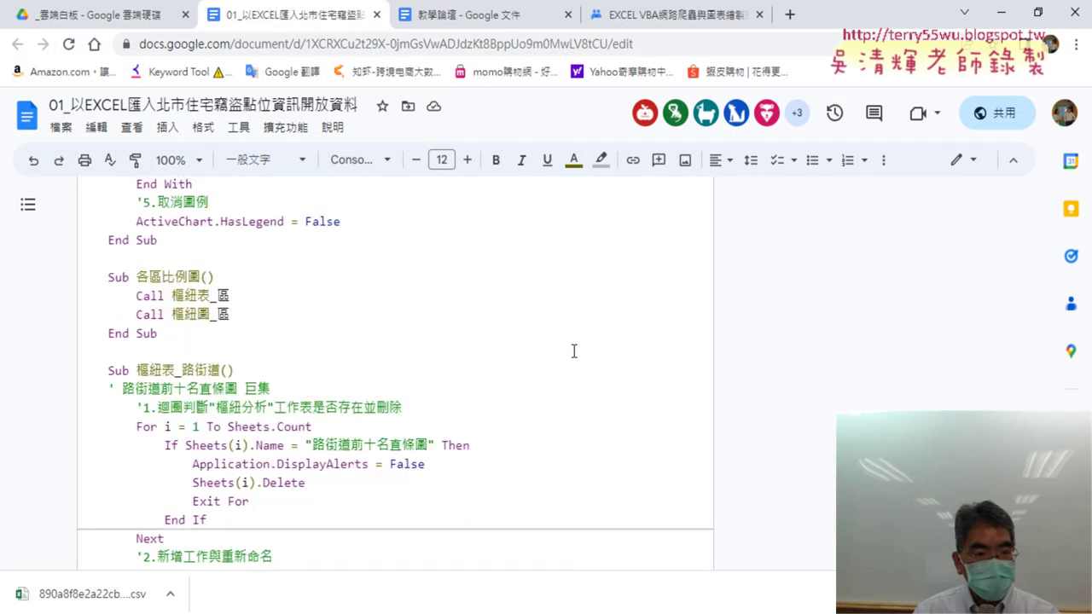
{"action": "left_click_drag", "start_coordinate": [89, 375], "coordinate": [269, 388]}
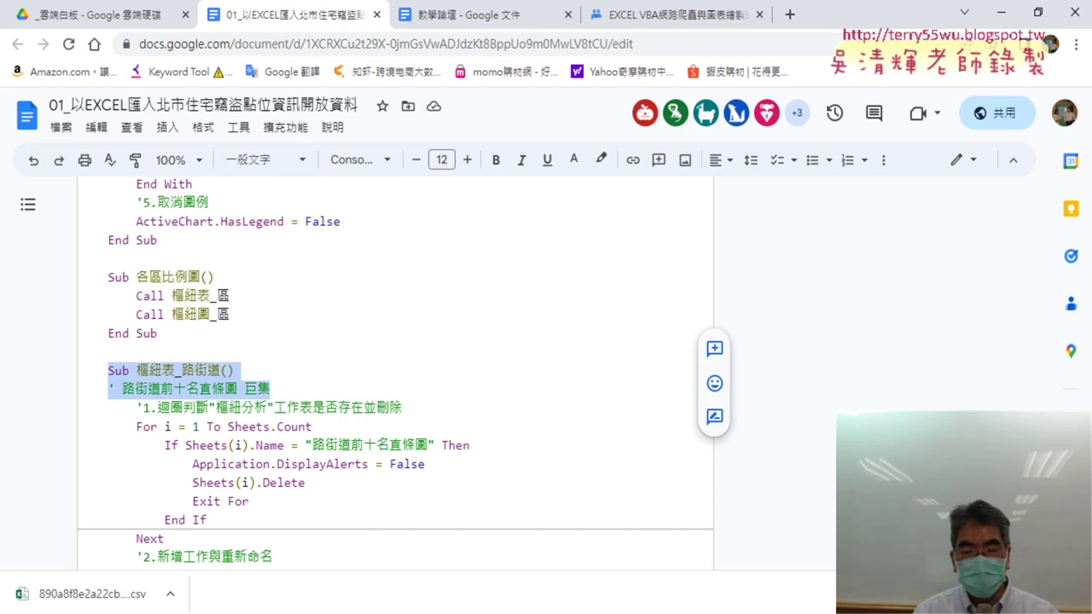
{"action": "left_click", "coordinate": [89, 377]}
{"action": "left_click_drag", "start_coordinate": [139, 372], "coordinate": [223, 370]}
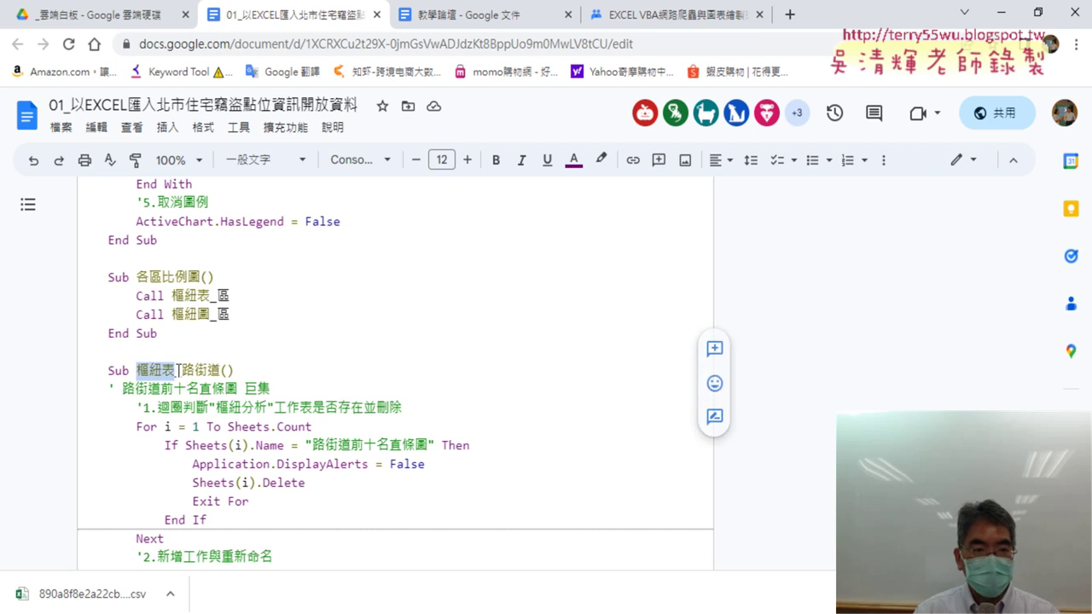
{"action": "scroll", "coordinate": [224, 370], "scroll_direction": "down", "scroll_amount": 3}
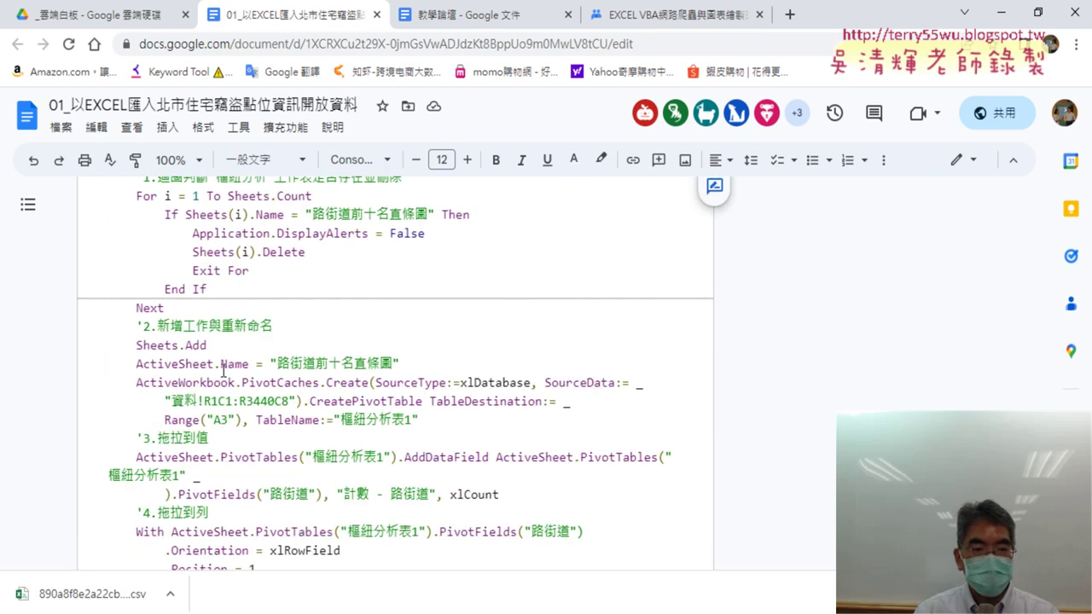
{"action": "scroll", "coordinate": [224, 370], "scroll_direction": "down", "scroll_amount": 3}
{"action": "scroll", "coordinate": [223, 370], "scroll_direction": "up", "scroll_amount": 3}
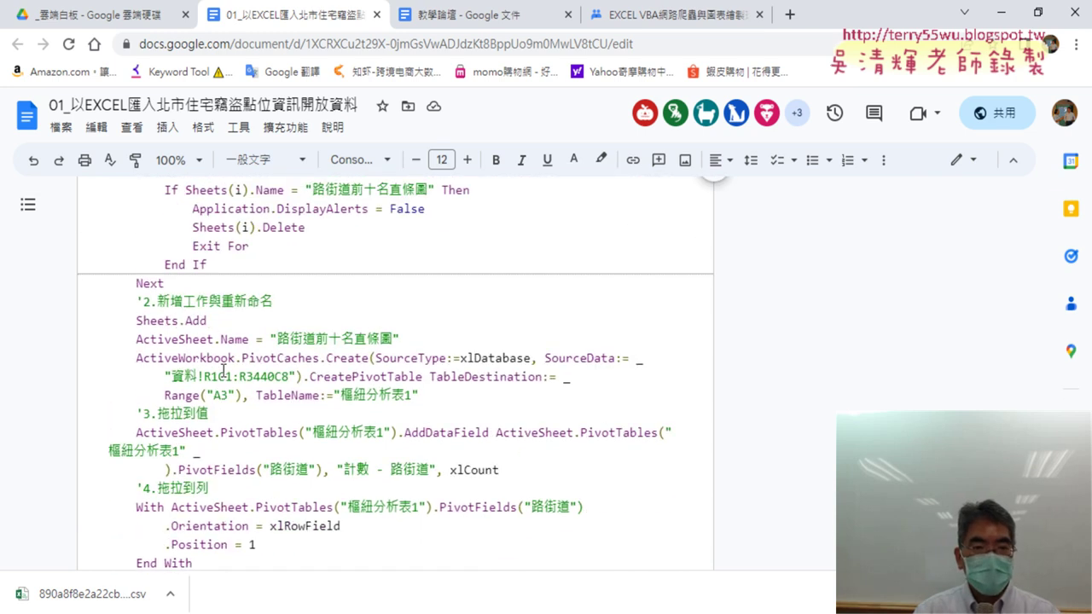
{"action": "scroll", "coordinate": [171, 376], "scroll_direction": "up", "scroll_amount": 4}
{"action": "scroll", "coordinate": [136, 384], "scroll_direction": "up", "scroll_amount": 1}
{"action": "scroll", "coordinate": [119, 388], "scroll_direction": "down", "scroll_amount": 2}
{"action": "left_click", "coordinate": [111, 372]}
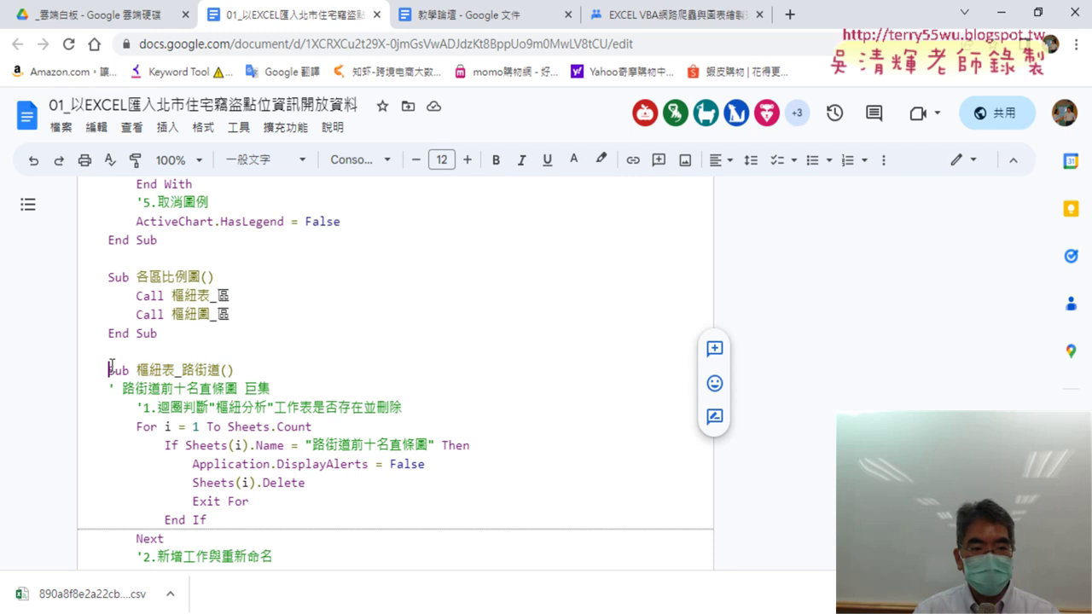
Step: Highlight the Sub 樞紐表_路街道 line where the procedure starts
{"action": "scroll", "coordinate": [401, 419], "scroll_direction": "down", "scroll_amount": 1}
{"action": "scroll", "coordinate": [404, 420], "scroll_direction": "down", "scroll_amount": 5}
{"action": "scroll", "coordinate": [405, 420], "scroll_direction": "down", "scroll_amount": 1}
{"action": "scroll", "coordinate": [405, 419], "scroll_direction": "down", "scroll_amount": 2}
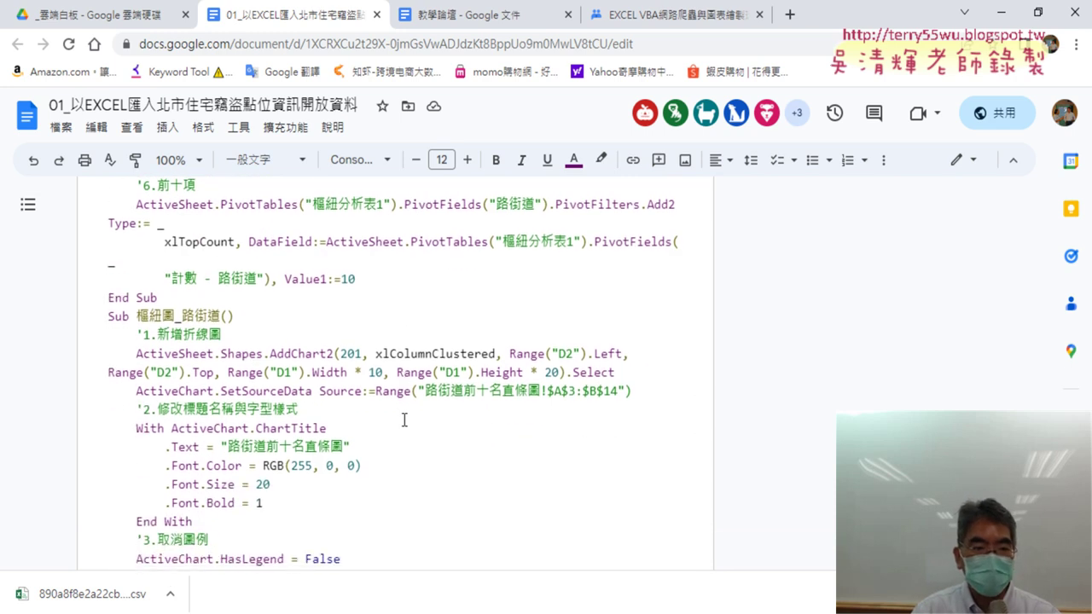
{"action": "scroll", "coordinate": [404, 420], "scroll_direction": "down", "scroll_amount": 4}
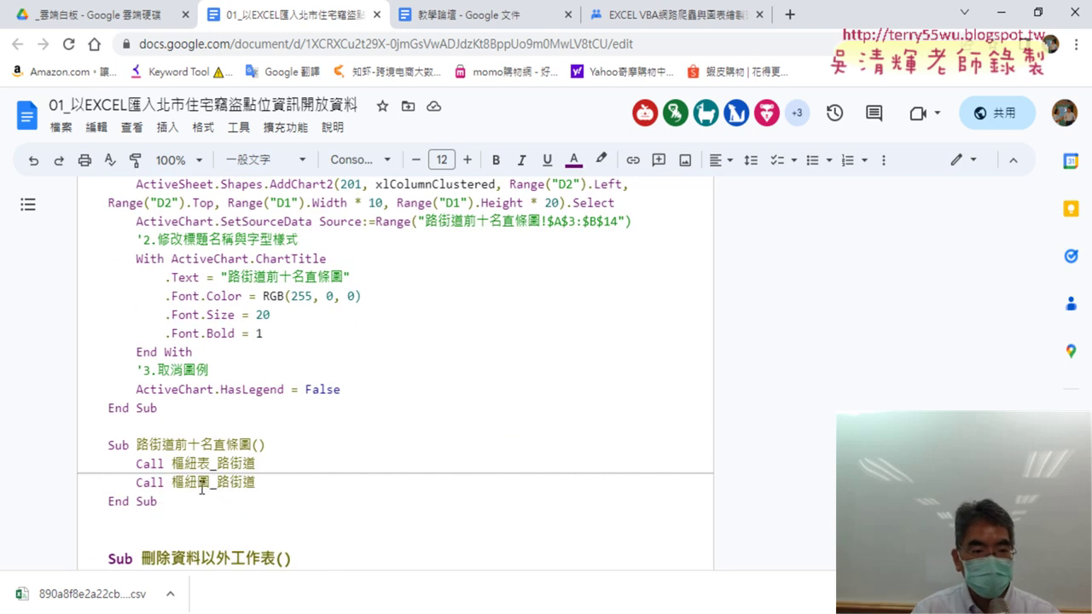
{"action": "scroll", "coordinate": [202, 486], "scroll_direction": "up", "scroll_amount": 4}
{"action": "scroll", "coordinate": [198, 443], "scroll_direction": "up", "scroll_amount": 5}
{"action": "scroll", "coordinate": [196, 397], "scroll_direction": "up", "scroll_amount": 4}
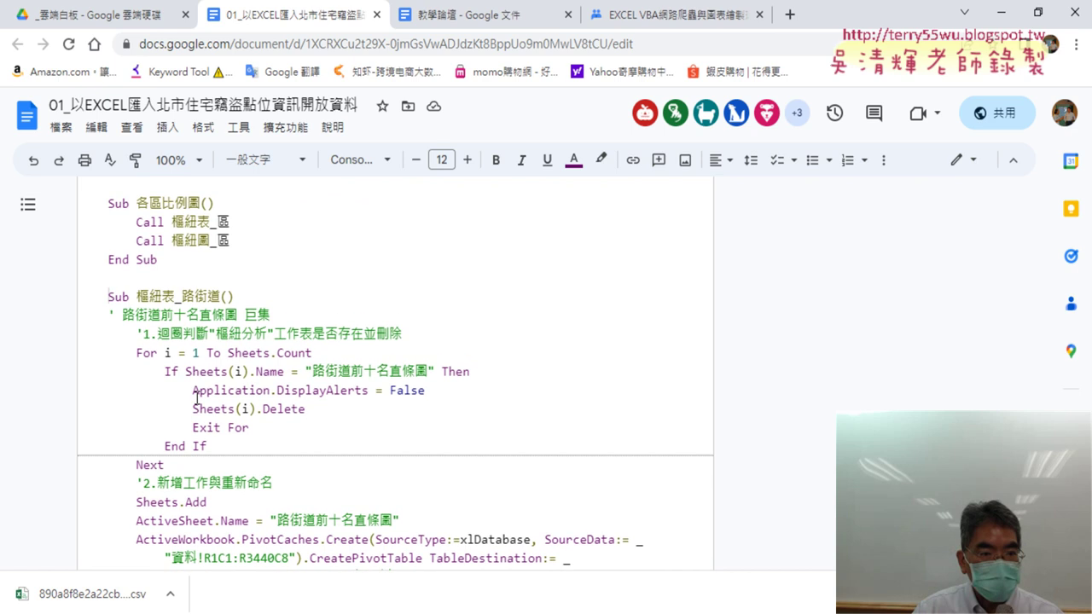
{"action": "scroll", "coordinate": [174, 422], "scroll_direction": "up", "scroll_amount": 4}
{"action": "left_click_drag", "start_coordinate": [108, 454], "coordinate": [176, 455]}
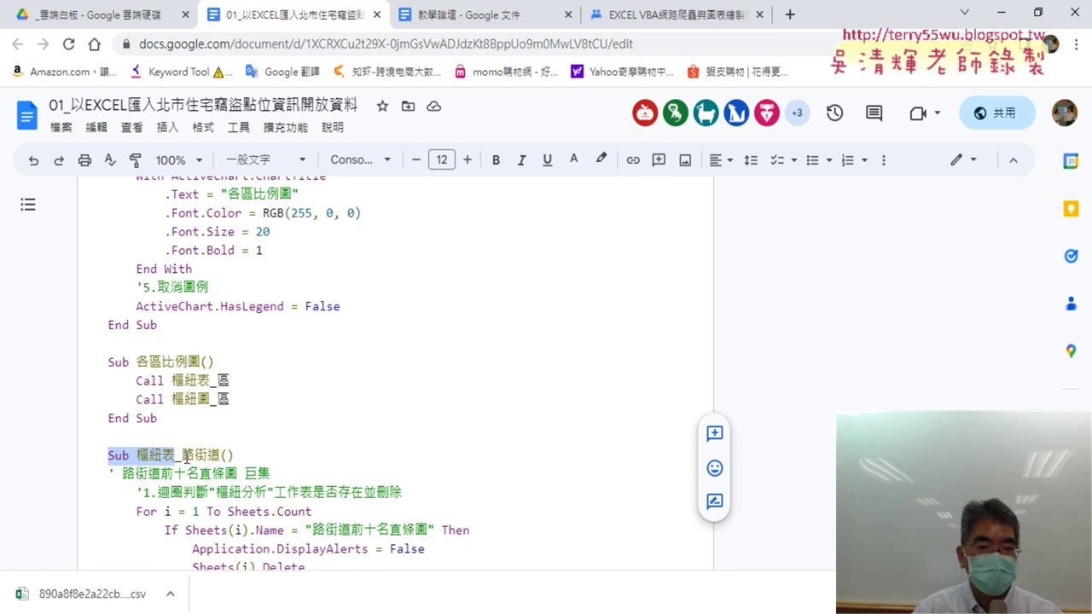
{"action": "left_click_drag", "start_coordinate": [162, 457], "coordinate": [222, 458]}
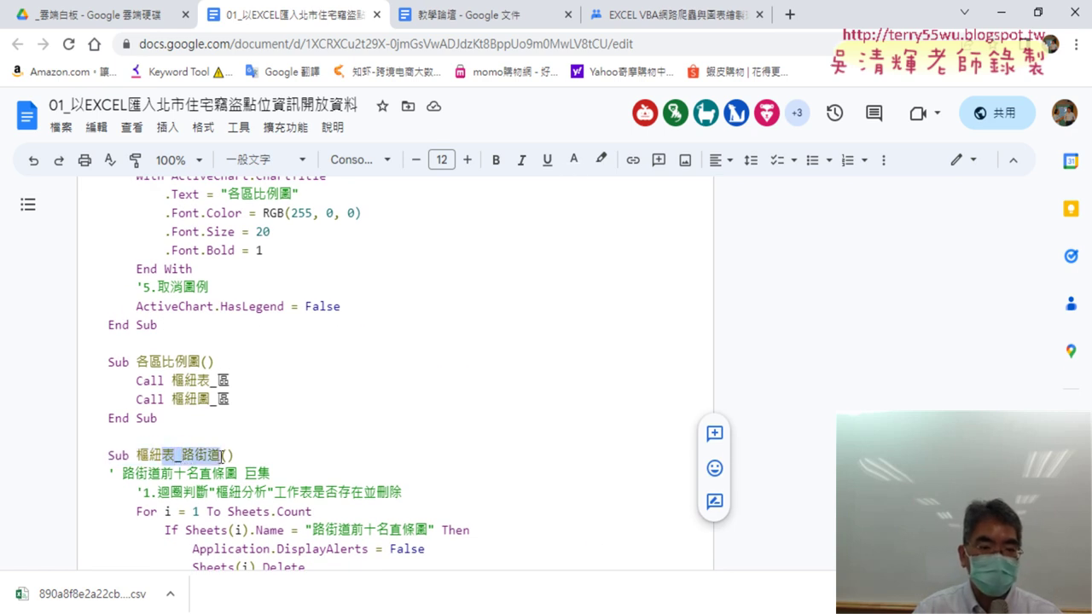
Step: Highlight the Sub 樞紐圖_路街道() and Sub 路街道前十名直條圖() lines
{"action": "scroll", "coordinate": [222, 458], "scroll_direction": "down", "scroll_amount": 4}
{"action": "scroll", "coordinate": [220, 458], "scroll_direction": "down", "scroll_amount": 2}
{"action": "scroll", "coordinate": [221, 458], "scroll_direction": "down", "scroll_amount": 2}
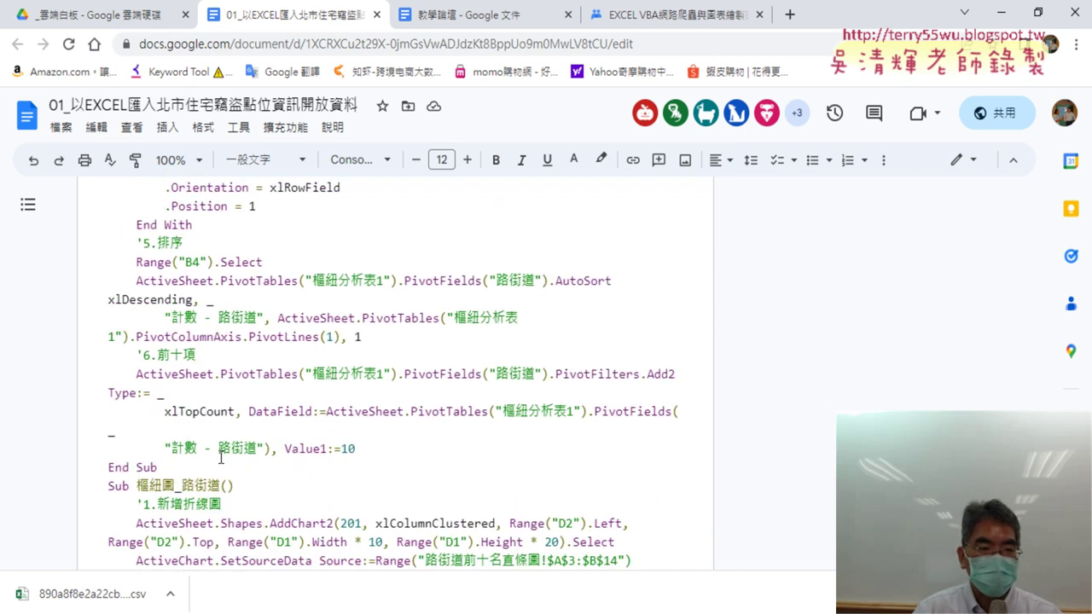
{"action": "scroll", "coordinate": [209, 440], "scroll_direction": "down", "scroll_amount": 1}
{"action": "left_click_drag", "start_coordinate": [106, 400], "coordinate": [244, 400]}
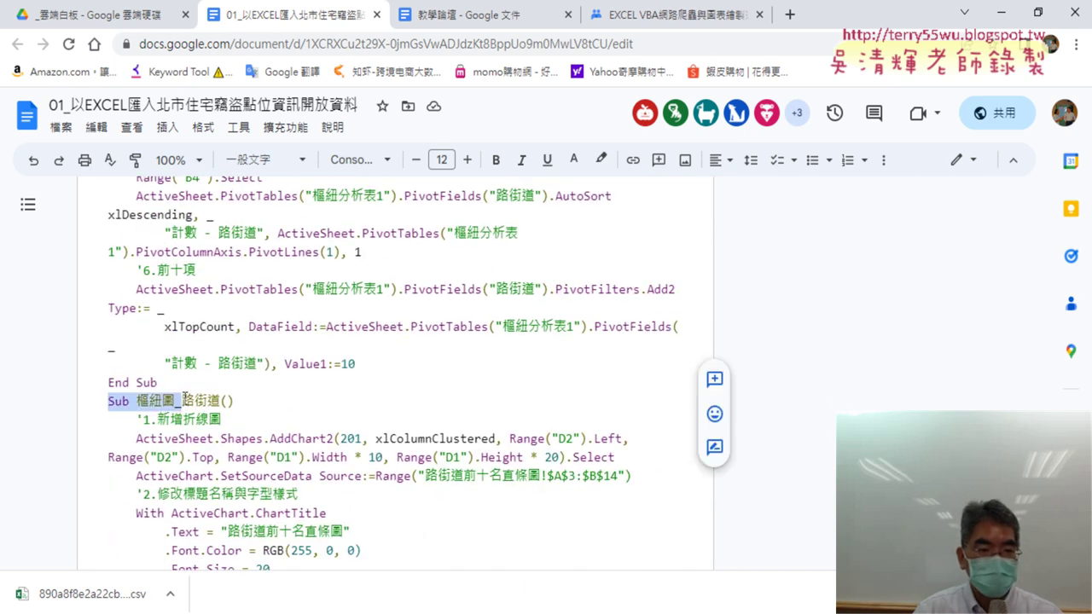
{"action": "scroll", "coordinate": [252, 401], "scroll_direction": "down", "scroll_amount": 3}
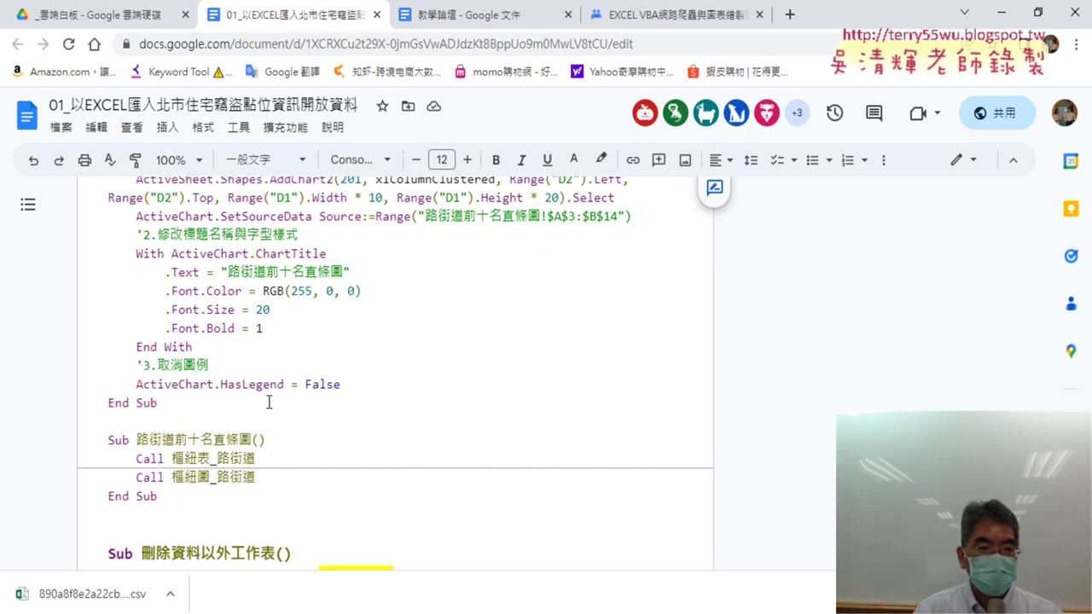
{"action": "scroll", "coordinate": [120, 360], "scroll_direction": "down", "scroll_amount": 1}
{"action": "left_click_drag", "start_coordinate": [101, 361], "coordinate": [267, 363]}
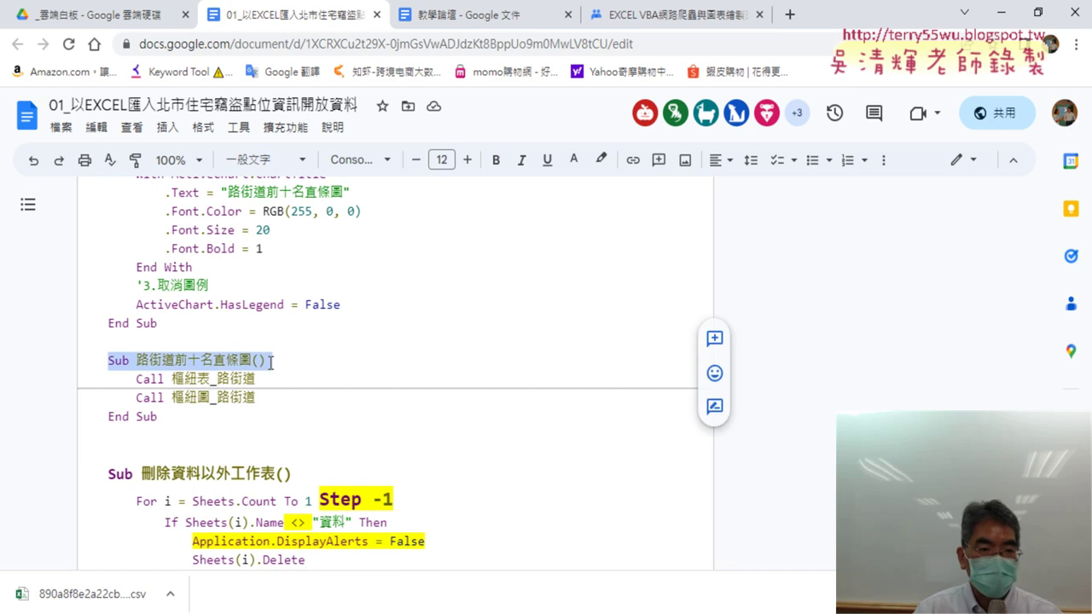
{"action": "left_click", "coordinate": [253, 382]}
{"action": "left_click", "coordinate": [243, 398]}
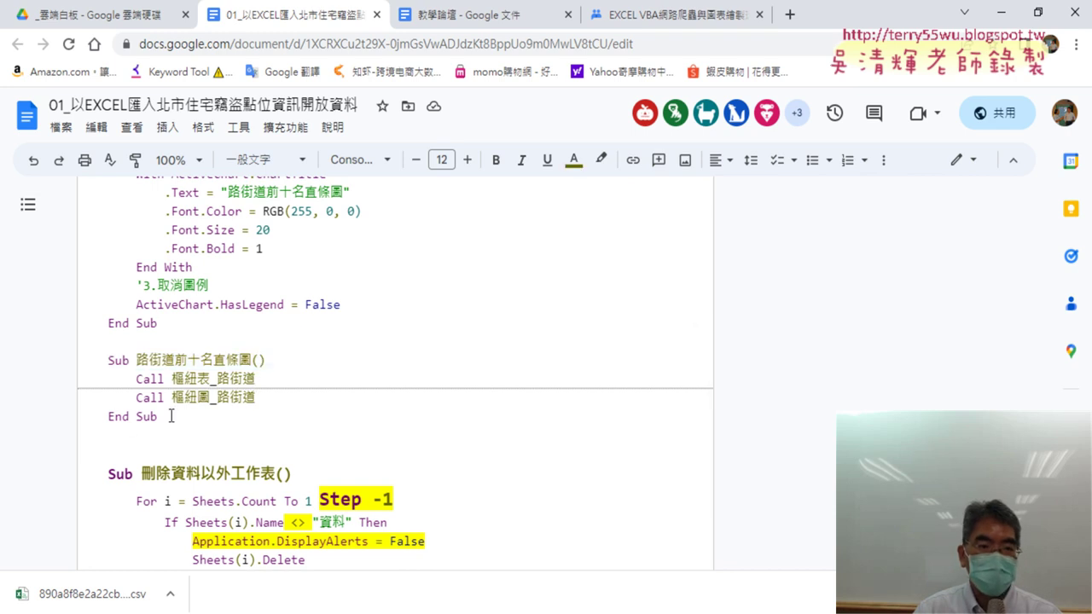
Step: Select the full 樞紐表_路街道 procedure code
{"action": "scroll", "coordinate": [171, 414], "scroll_direction": "up", "scroll_amount": 3}
{"action": "scroll", "coordinate": [171, 412], "scroll_direction": "up", "scroll_amount": 3}
{"action": "scroll", "coordinate": [171, 410], "scroll_direction": "up", "scroll_amount": 3}
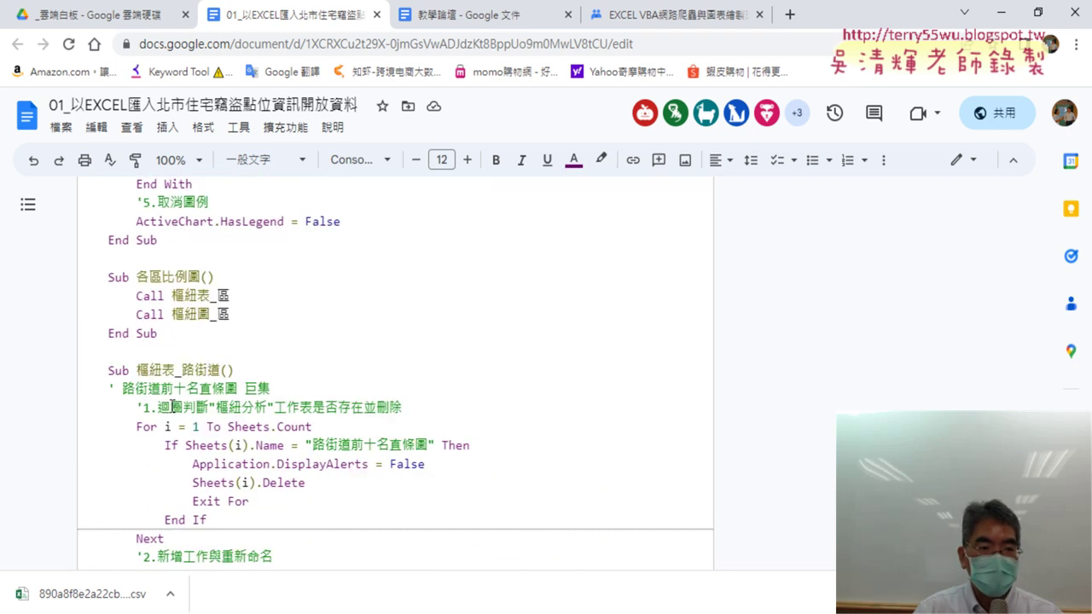
{"action": "scroll", "coordinate": [171, 407], "scroll_direction": "up", "scroll_amount": 1}
{"action": "scroll", "coordinate": [162, 401], "scroll_direction": "down", "scroll_amount": 2}
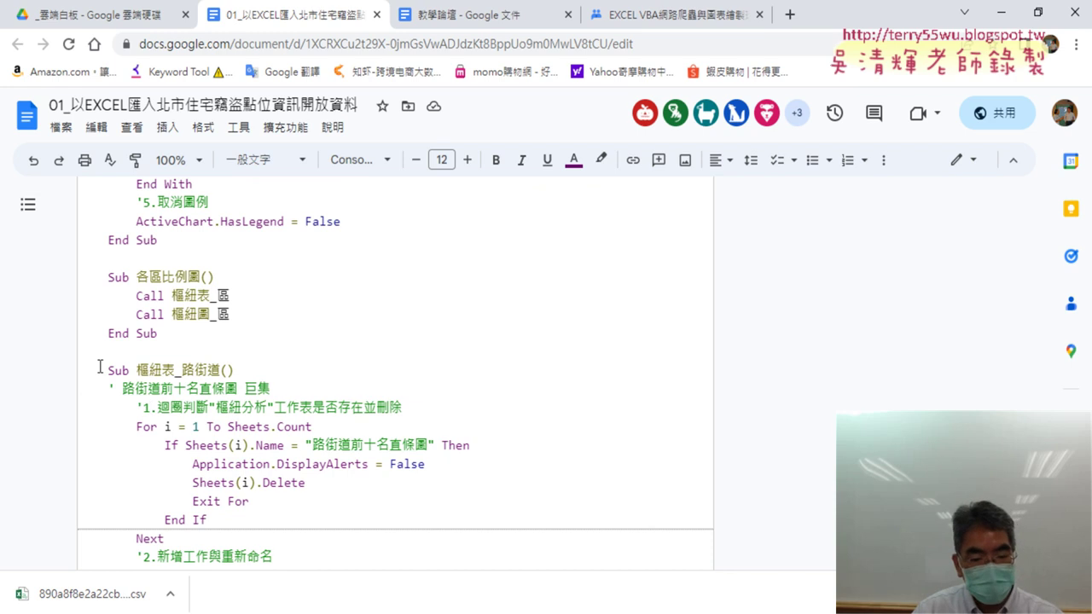
{"action": "left_click_drag", "start_coordinate": [99, 367], "coordinate": [273, 563]}
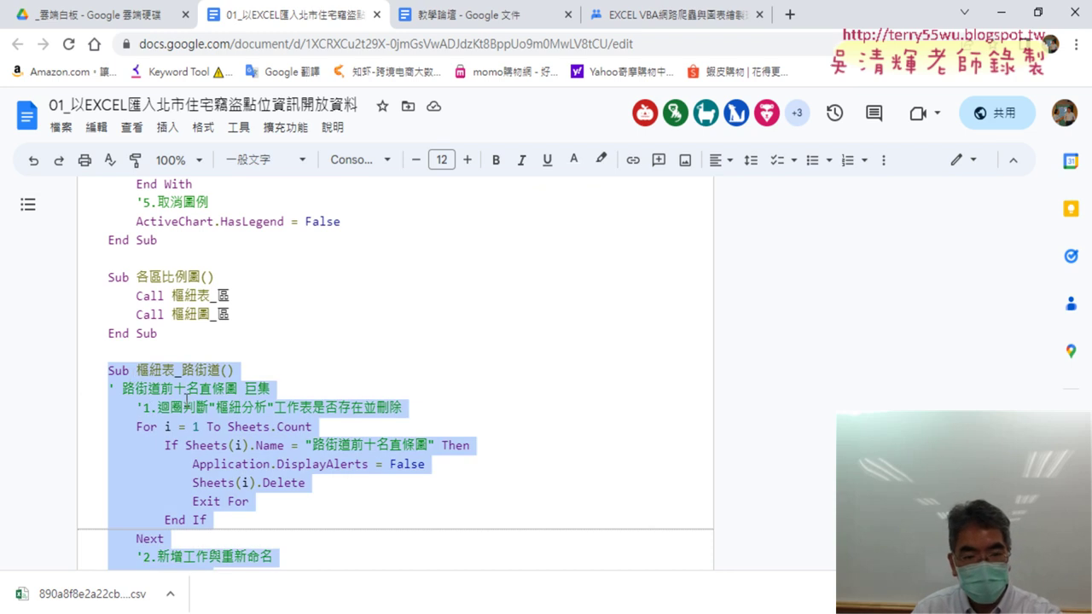
Step: In the VBA editor, replace Module2 from the old street procedure onward with the new pasted code
{"action": "key", "text": "alt+Tab"}
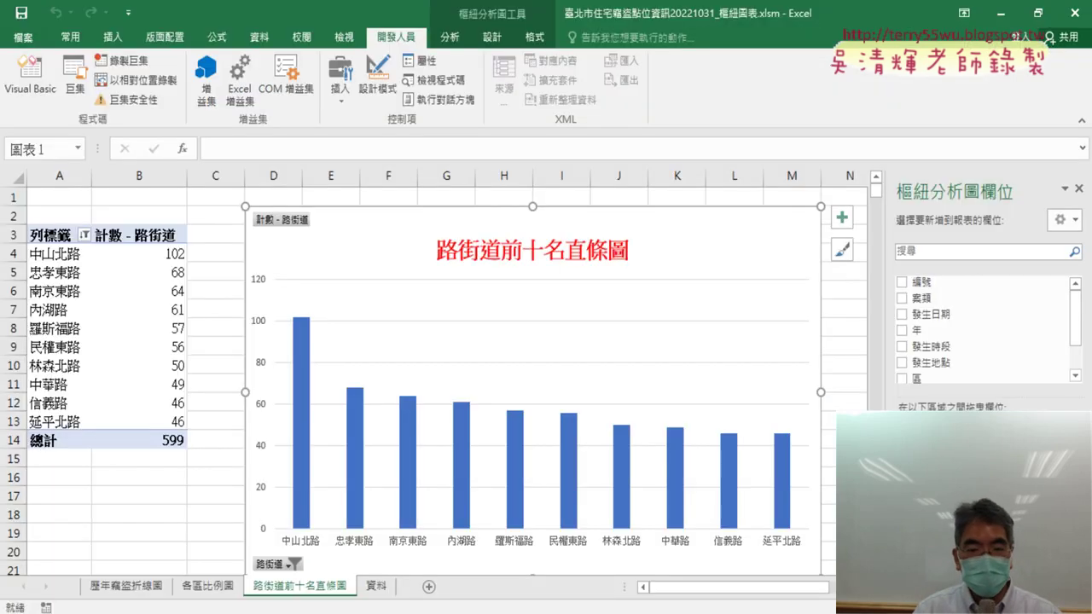
{"action": "key", "text": "alt+F11"}
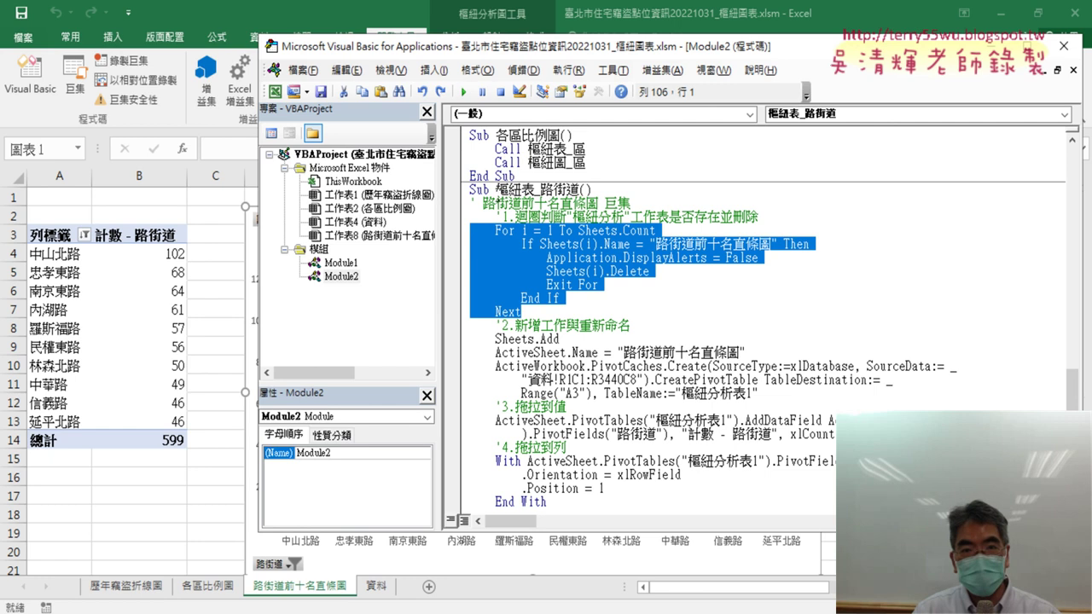
{"action": "left_click", "coordinate": [457, 191]}
{"action": "key", "text": "ctrl+shift+End"}
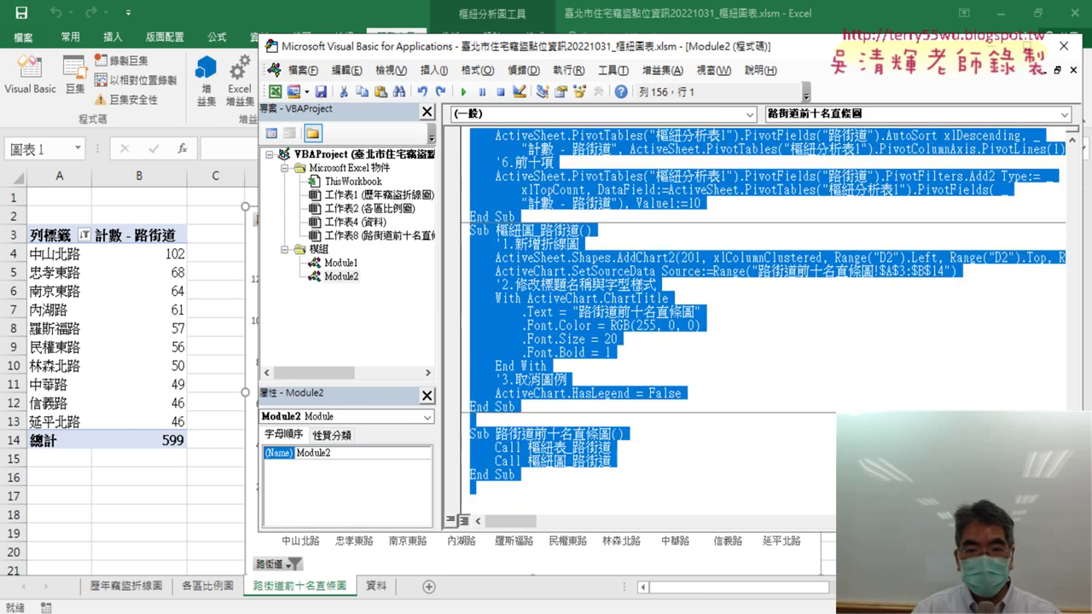
{"action": "key", "text": "Delete"}
{"action": "key", "text": "Return"}
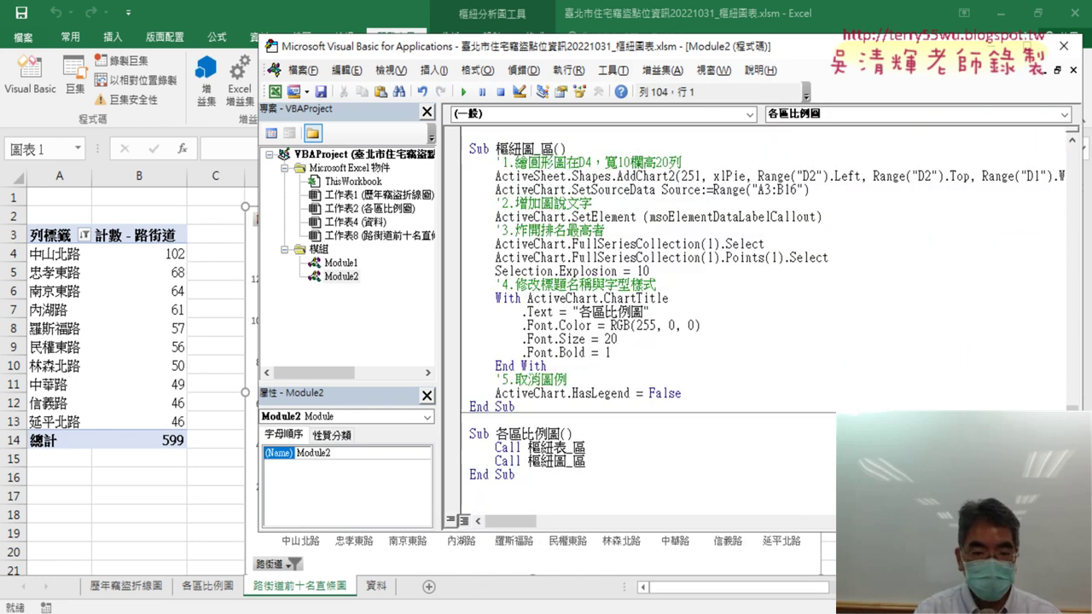
{"action": "key", "text": "ctrl+v"}
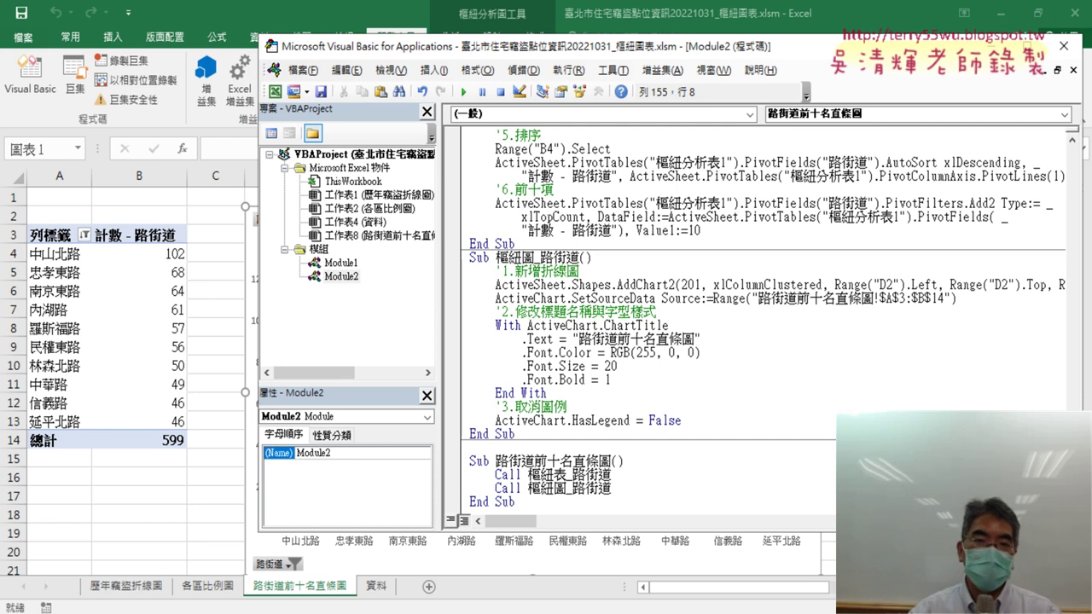
Step: Review the pasted code and select both Call lines in the top-ten macro
{"action": "scroll", "coordinate": [638, 305], "scroll_direction": "up", "scroll_amount": 1}
{"action": "scroll", "coordinate": [638, 306], "scroll_direction": "up", "scroll_amount": 2}
{"action": "scroll", "coordinate": [638, 306], "scroll_direction": "up", "scroll_amount": 2}
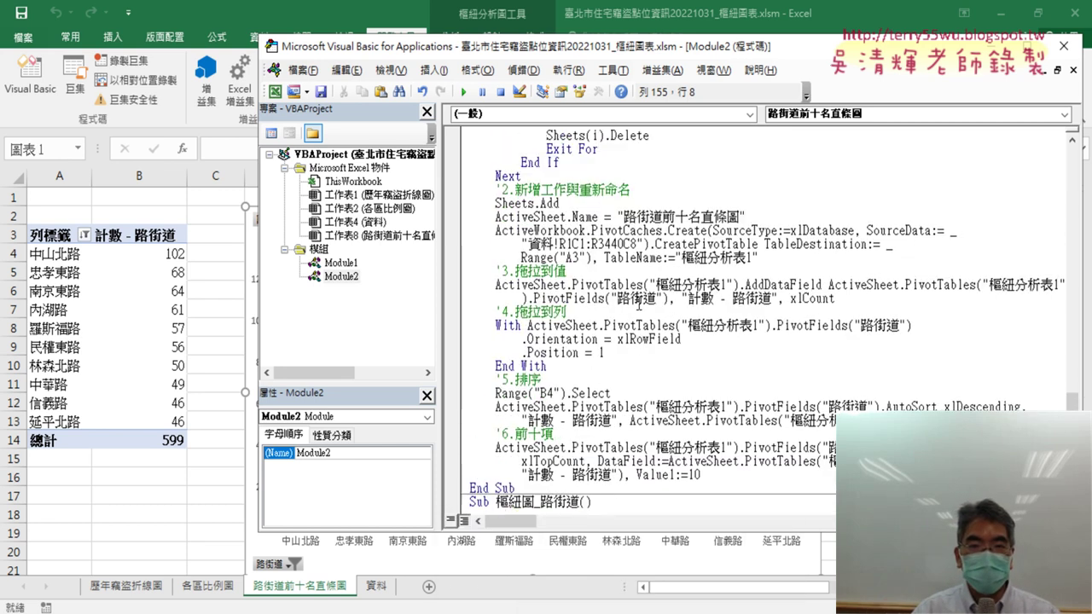
{"action": "scroll", "coordinate": [638, 305], "scroll_direction": "up", "scroll_amount": 3}
{"action": "scroll", "coordinate": [573, 366], "scroll_direction": "down", "scroll_amount": 1}
{"action": "scroll", "coordinate": [573, 366], "scroll_direction": "down", "scroll_amount": 5}
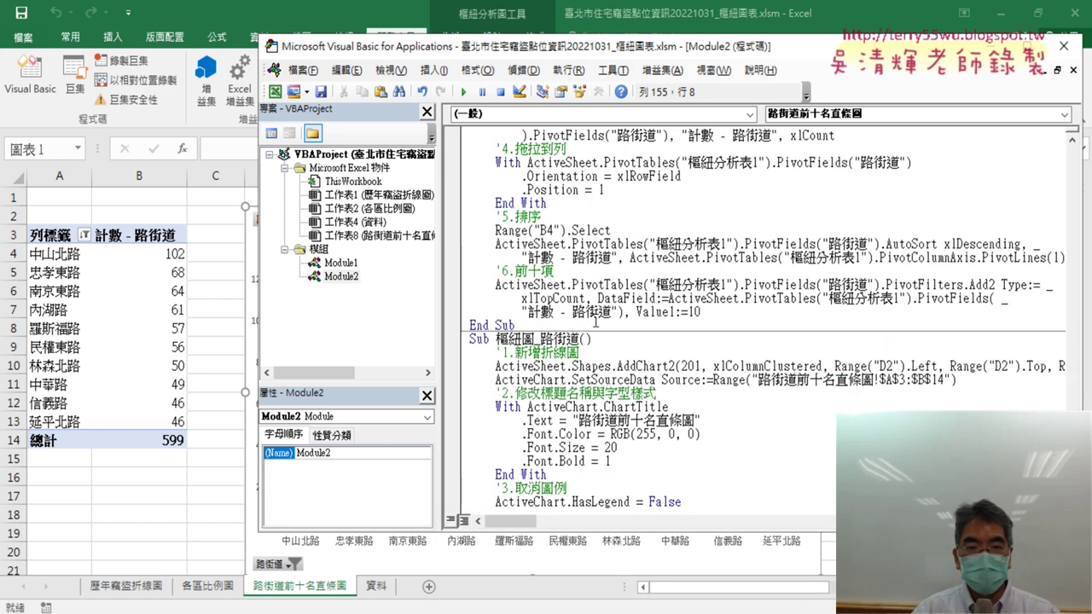
{"action": "scroll", "coordinate": [596, 324], "scroll_direction": "down", "scroll_amount": 2}
{"action": "scroll", "coordinate": [599, 339], "scroll_direction": "down", "scroll_amount": 1}
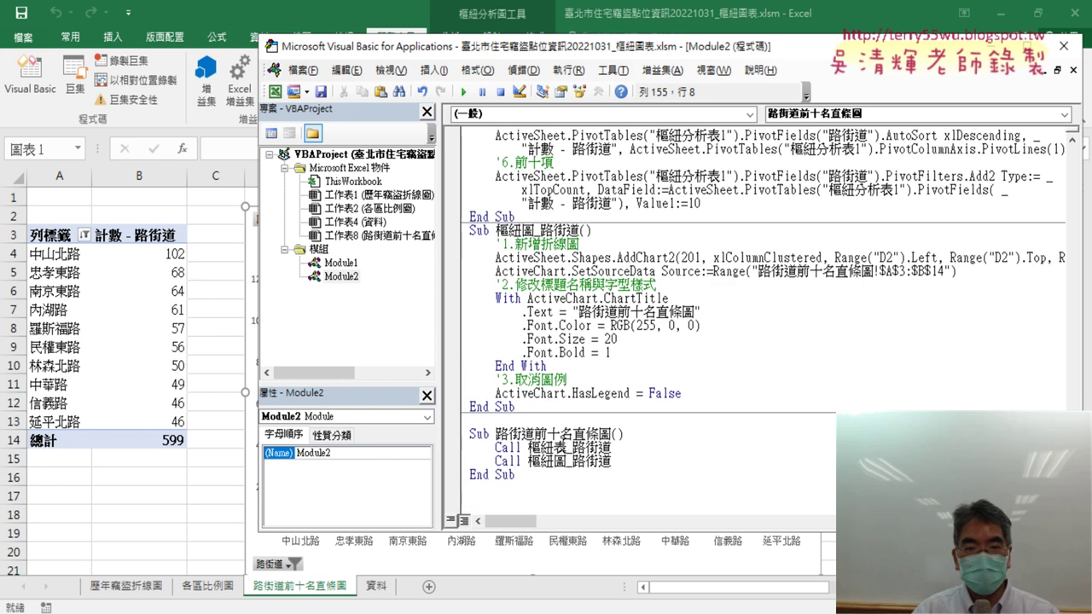
{"action": "left_click", "coordinate": [573, 447]}
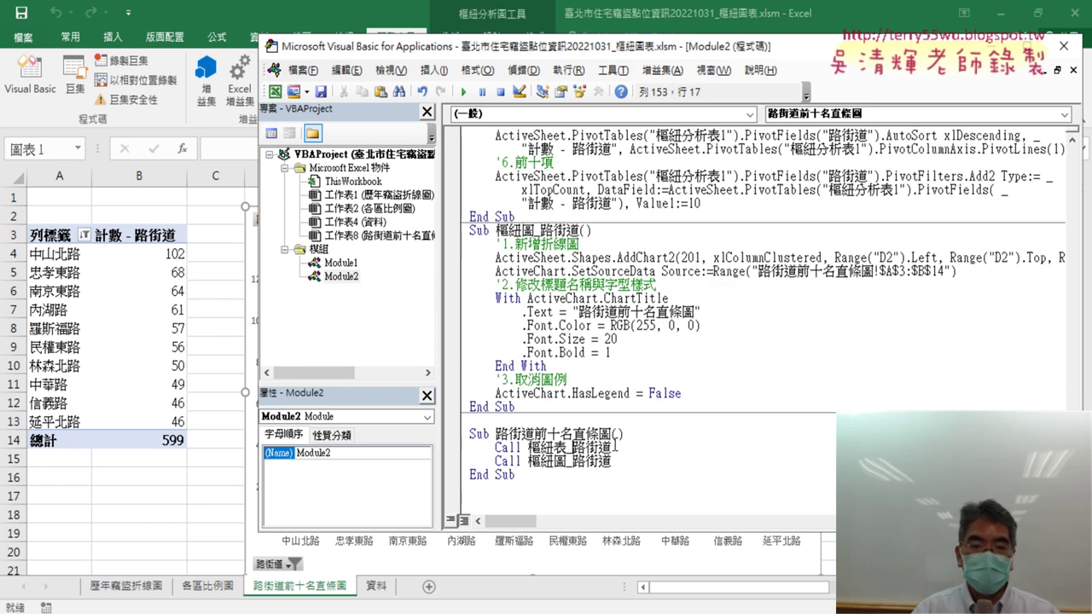
{"action": "left_click_drag", "start_coordinate": [620, 464], "coordinate": [465, 445]}
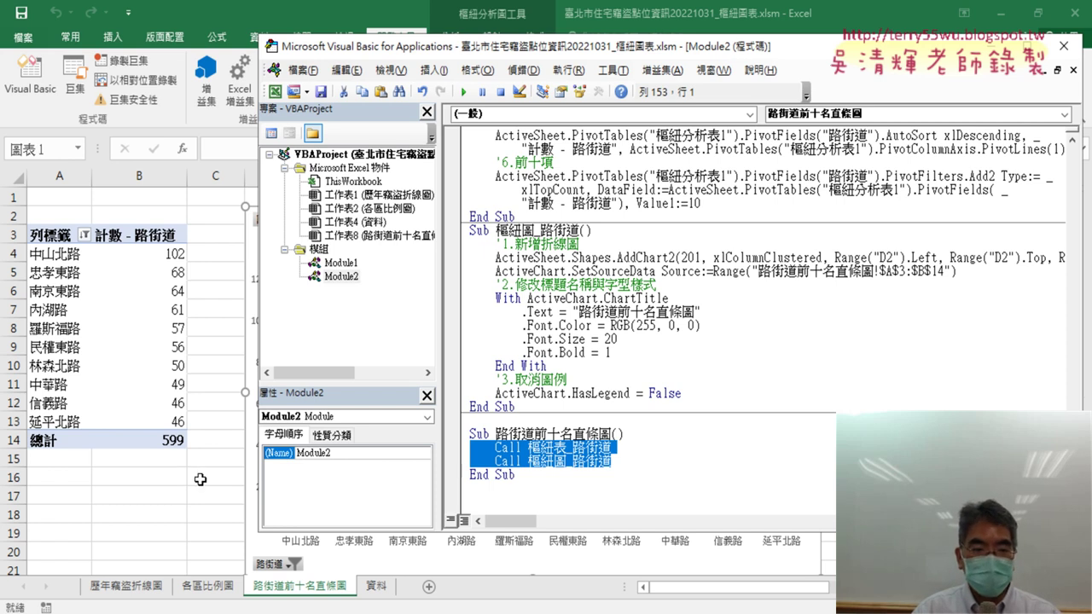
Step: Delete the old 路街道前十名直條圖 sheet from the workbook
{"action": "left_click", "coordinate": [198, 476]}
{"action": "right_click", "coordinate": [324, 588]}
{"action": "left_click", "coordinate": [388, 403]}
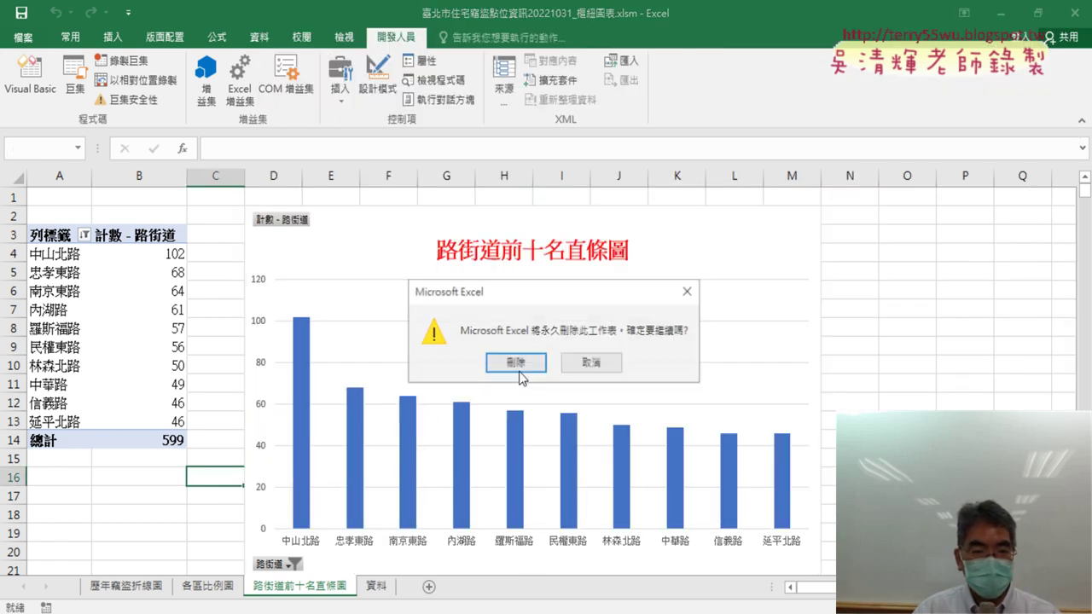
{"action": "left_click", "coordinate": [519, 360]}
Step: Set breakpoints on both Call lines in the top-ten street macro
{"action": "key", "text": "Down"}
{"action": "key", "text": "Down"}
{"action": "key", "text": "Down"}
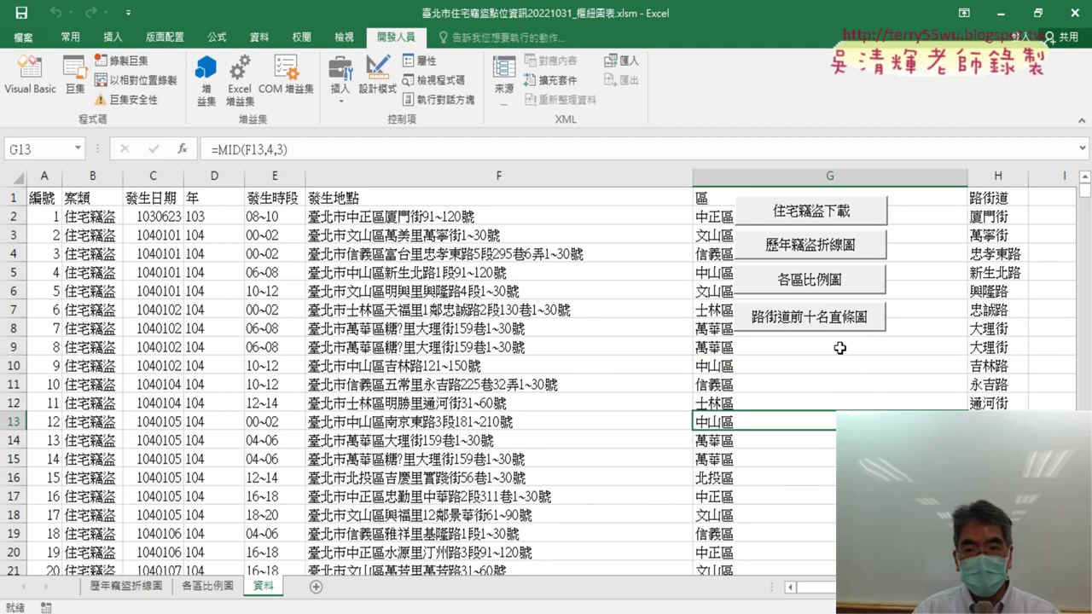
{"action": "left_click", "coordinate": [22, 86]}
{"action": "left_click", "coordinate": [641, 447]}
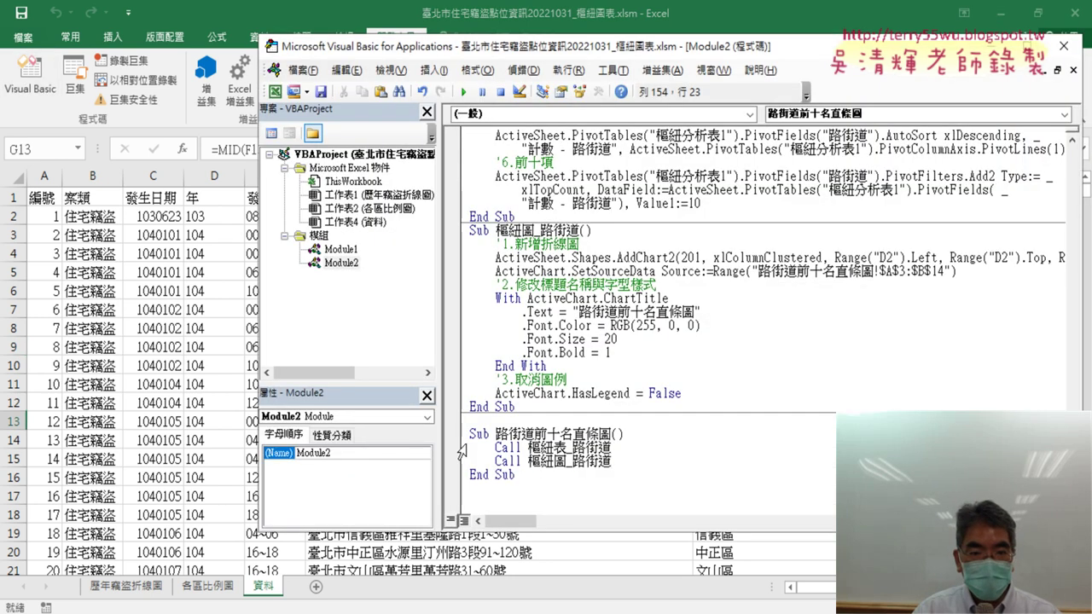
{"action": "left_click", "coordinate": [451, 446]}
{"action": "left_click", "coordinate": [451, 461]}
Step: From the 資料 sheet, run the top-ten street chart macro and step into 樞紐表_路街道
{"action": "left_click", "coordinate": [229, 421]}
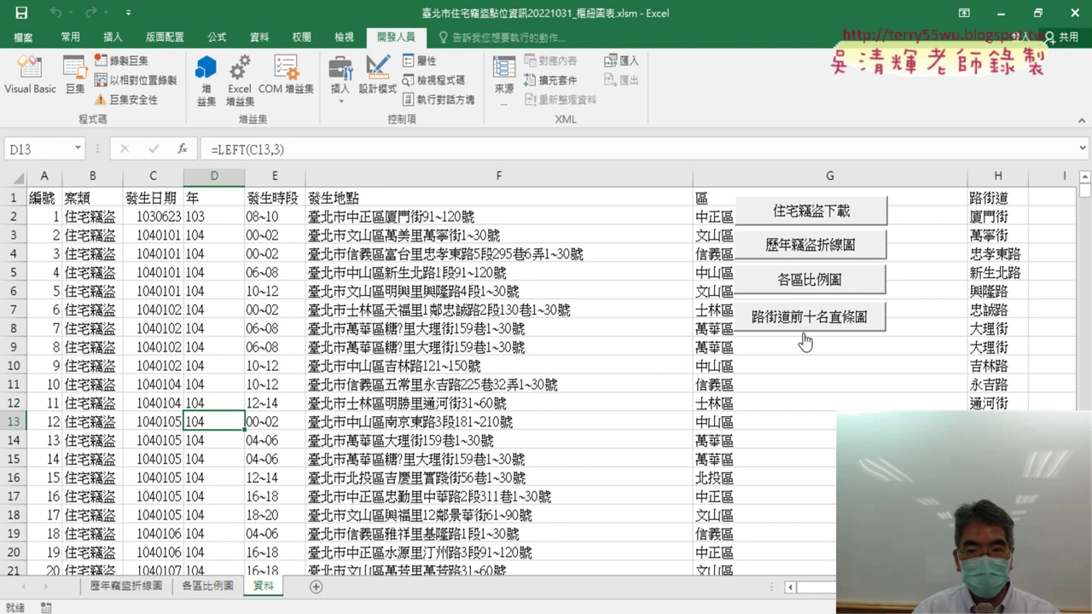
{"action": "left_click", "coordinate": [827, 421]}
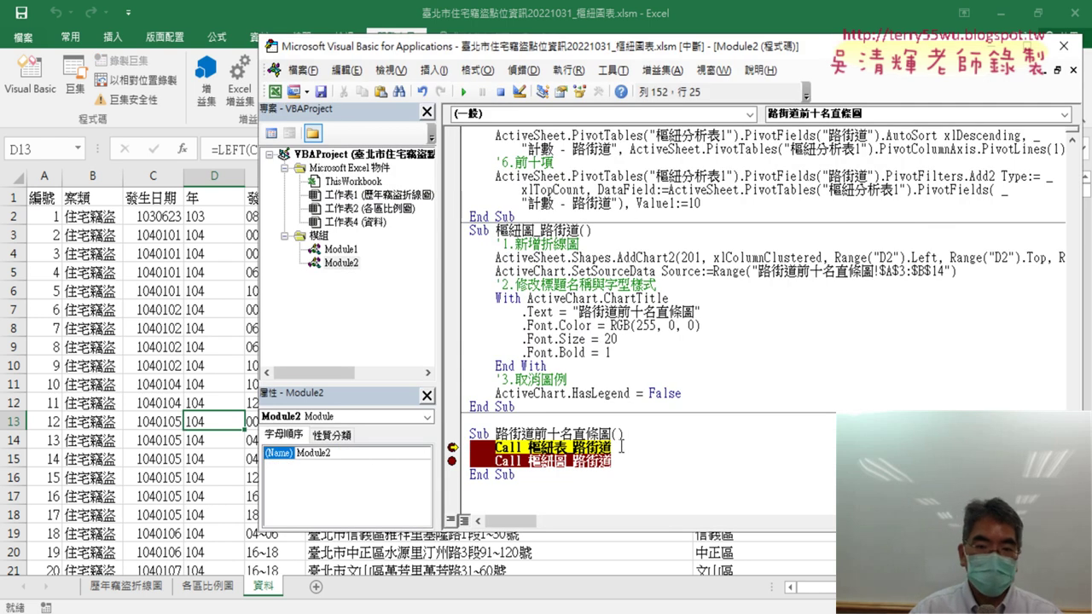
{"action": "key", "text": "F8"}
{"action": "key", "text": "F8"}
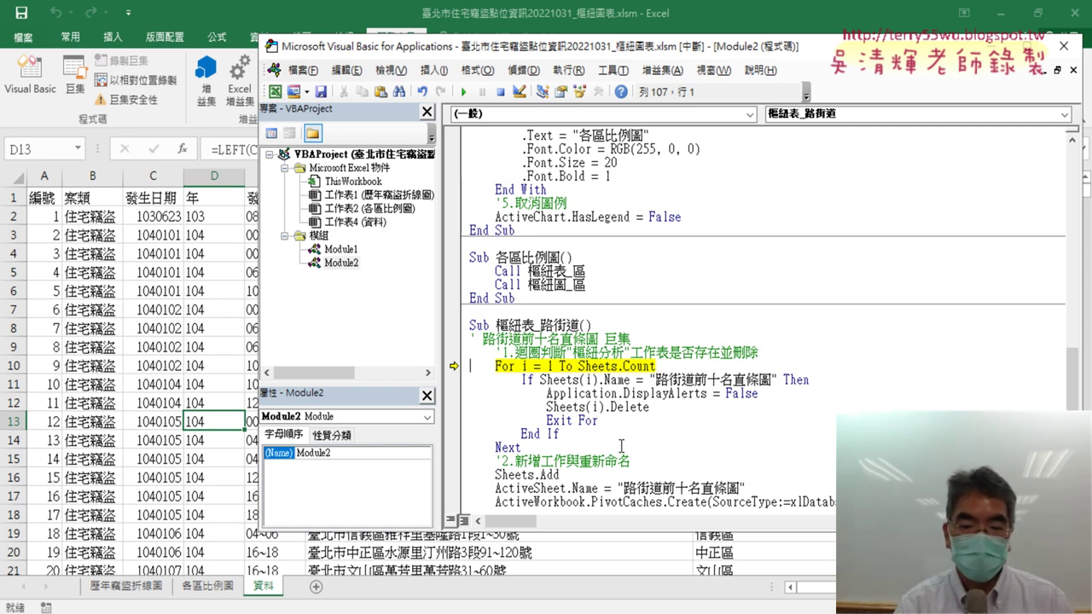
Step: Step past the existing-sheet check so a new sheet is added and named 路街道前十名直條圖
{"action": "key", "text": "F8"}
{"action": "key", "text": "F8"}
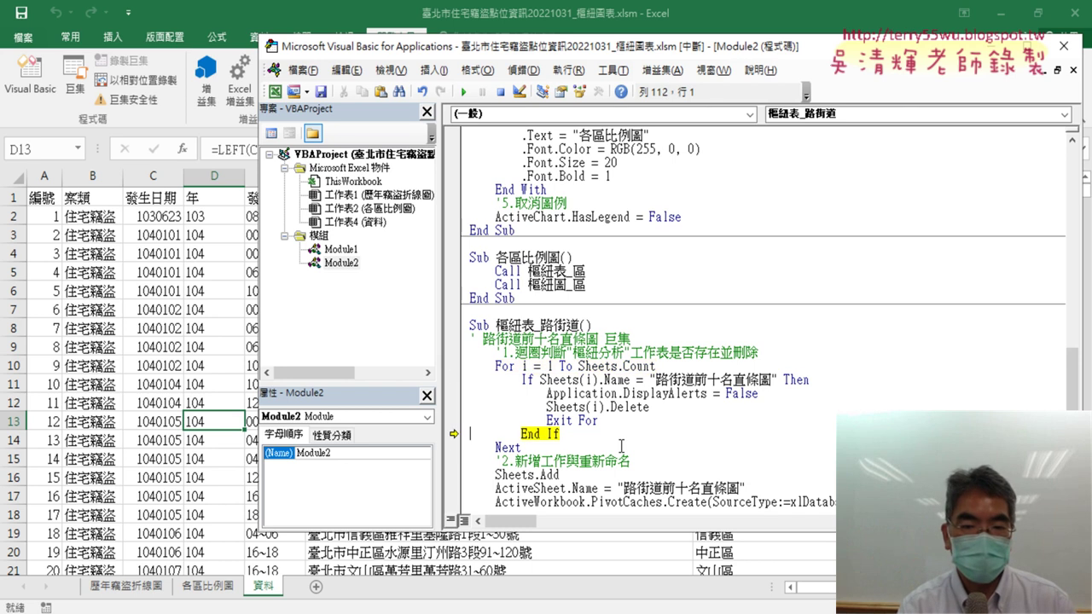
{"action": "key", "text": "F8"}
{"action": "key", "text": "F8"}
{"action": "key", "text": "F8"}
{"action": "key", "text": "F8"}
{"action": "key", "text": "F8"}
{"action": "key", "text": "F8"}
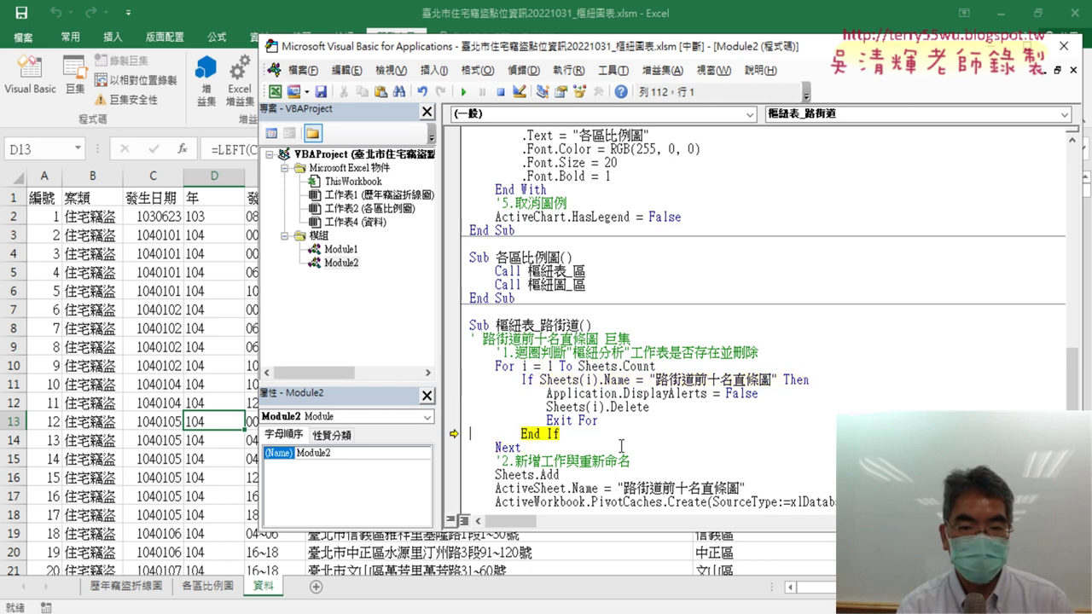
{"action": "key", "text": "F8"}
{"action": "key", "text": "F8"}
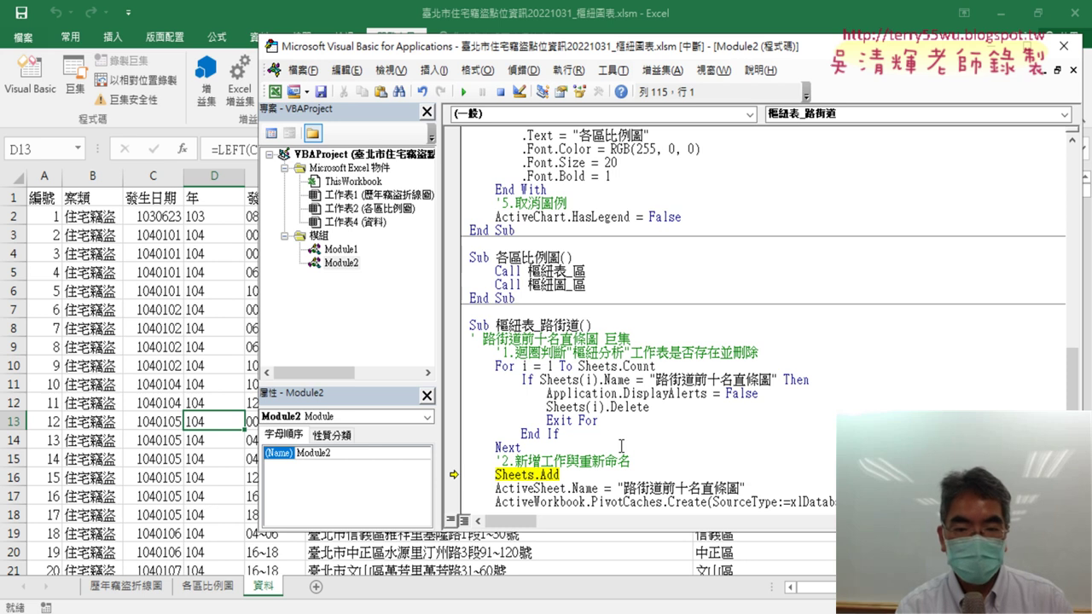
{"action": "key", "text": "F8"}
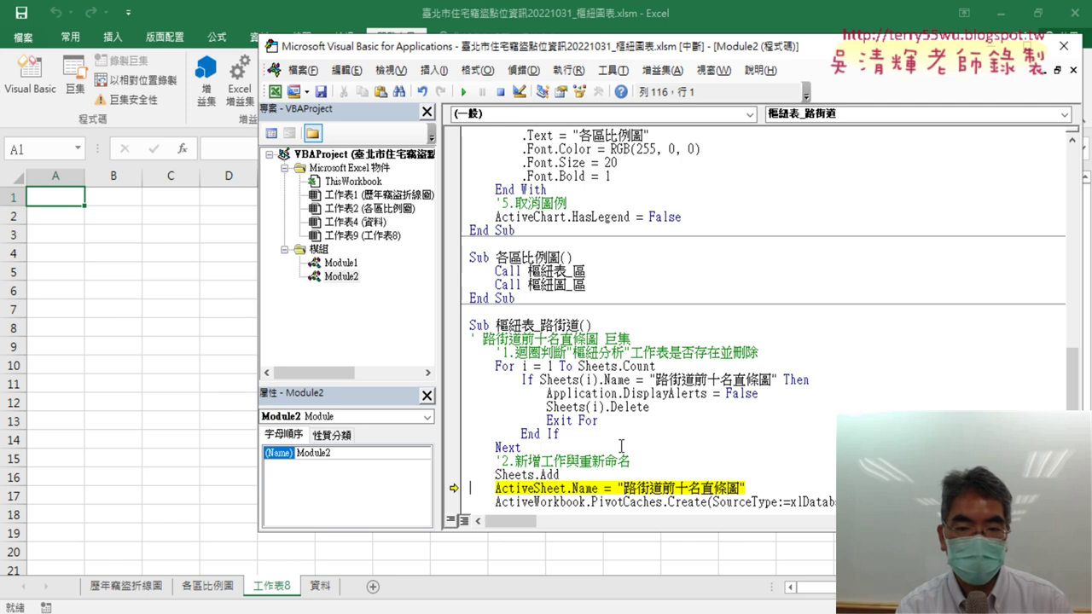
{"action": "key", "text": "F8"}
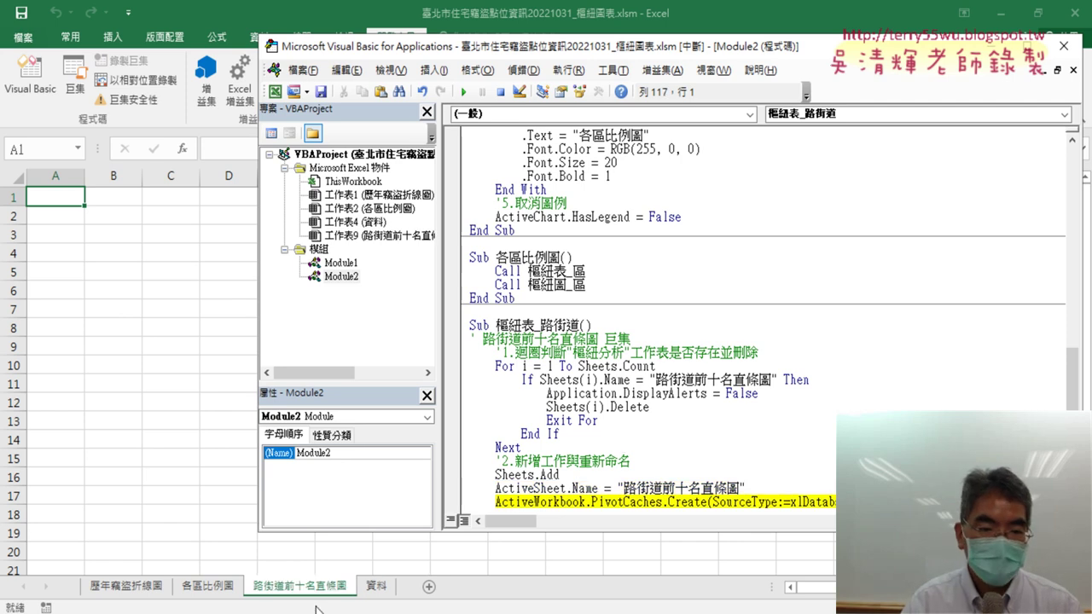
Step: Step through building the pivot table: street counts, sorted descending, filtered to the top ten (total 599)
{"action": "scroll", "coordinate": [777, 286], "scroll_direction": "down", "scroll_amount": 3}
{"action": "scroll", "coordinate": [777, 286], "scroll_direction": "down", "scroll_amount": 1}
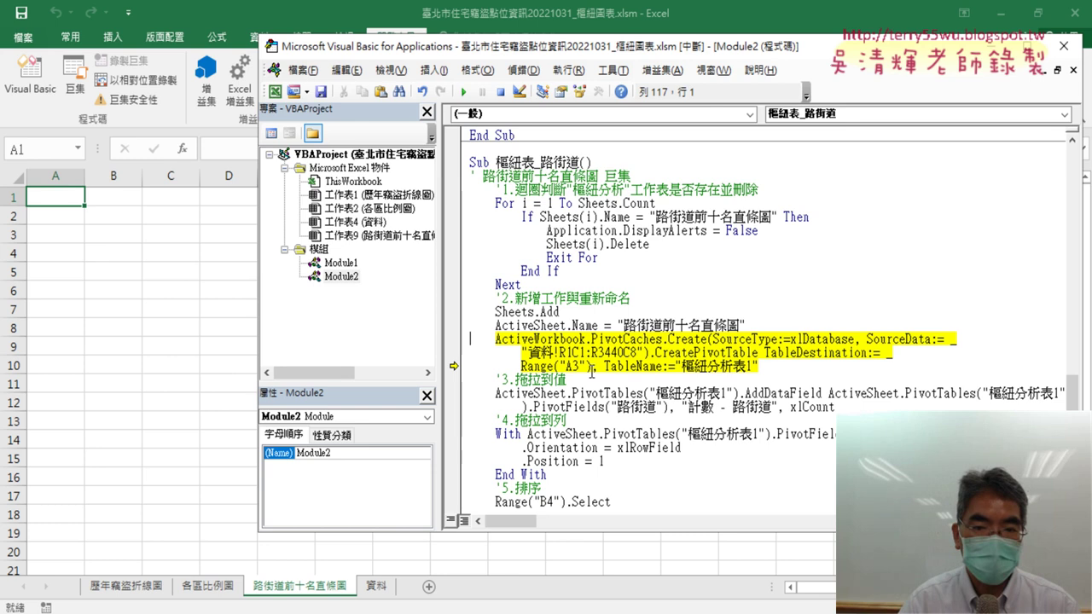
{"action": "key", "text": "F8"}
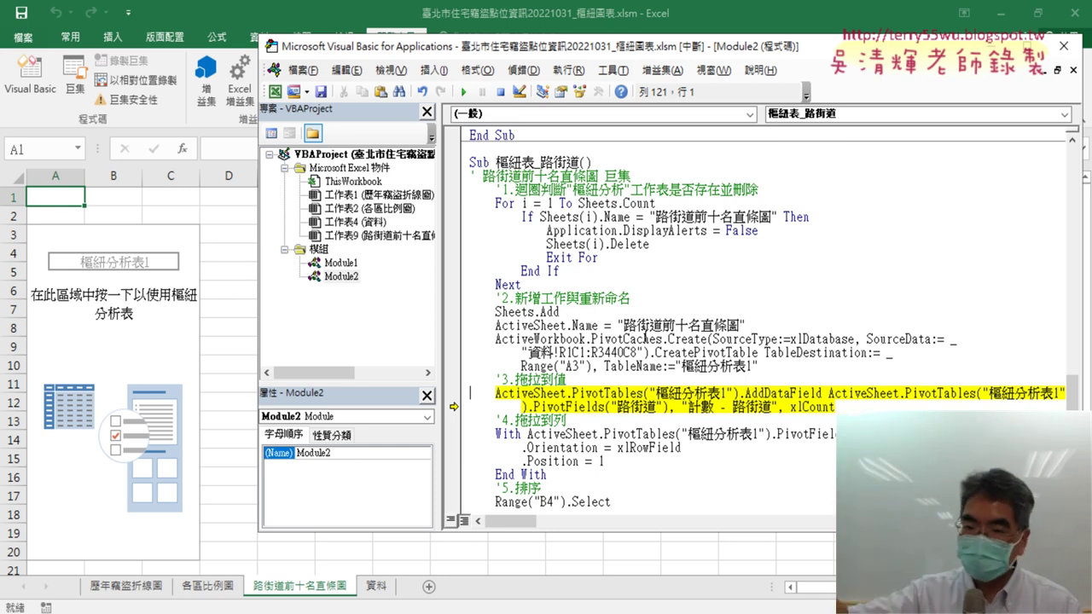
{"action": "key", "text": "F8"}
{"action": "key", "text": "F8"}
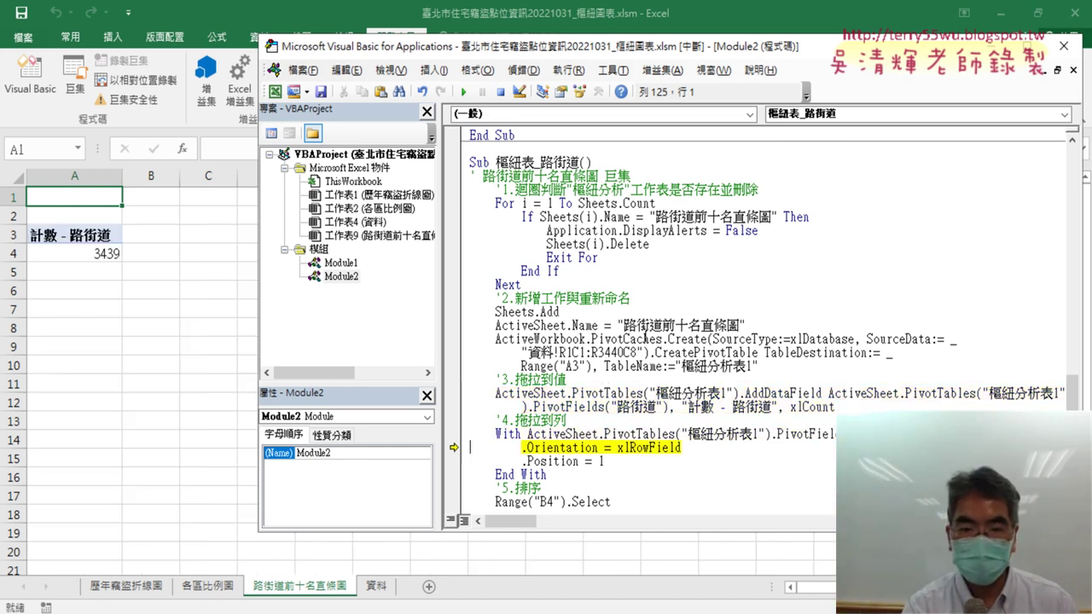
{"action": "key", "text": "F8"}
{"action": "key", "text": "F8"}
{"action": "key", "text": "F8"}
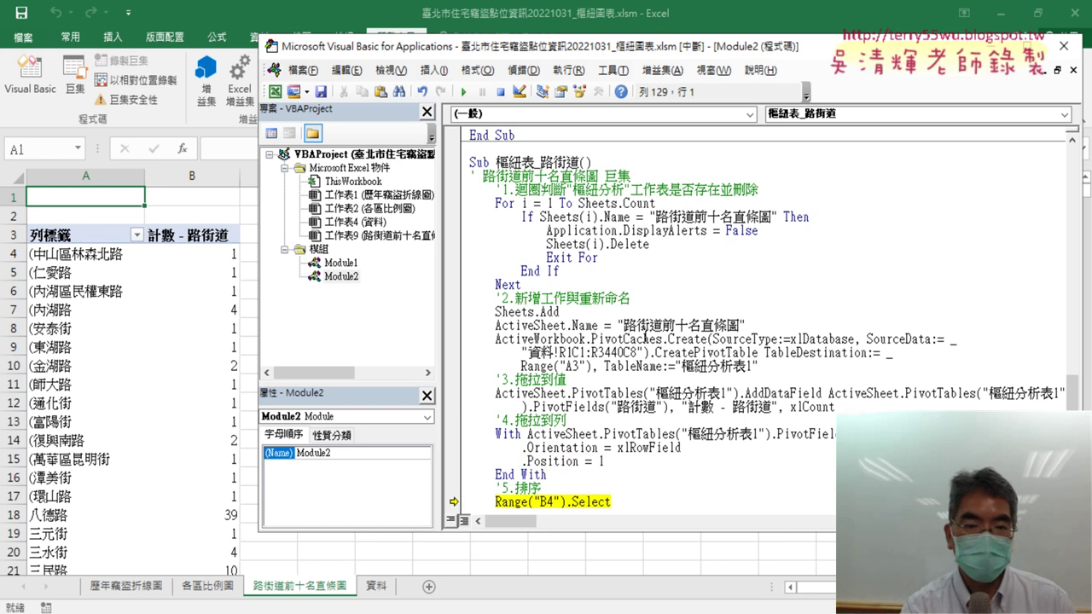
{"action": "key", "text": "F8"}
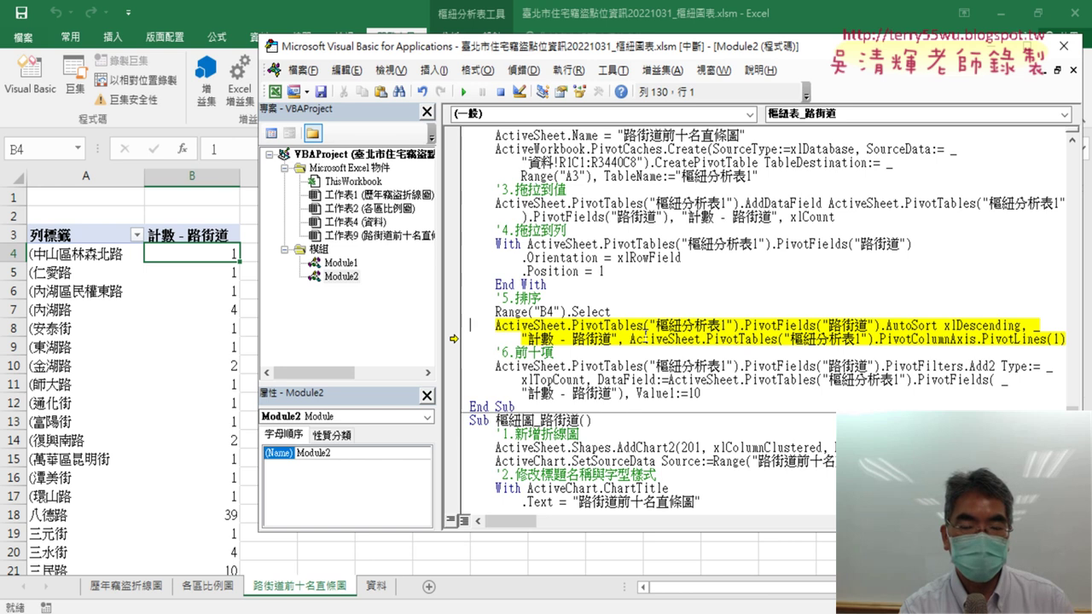
{"action": "key", "text": "F8"}
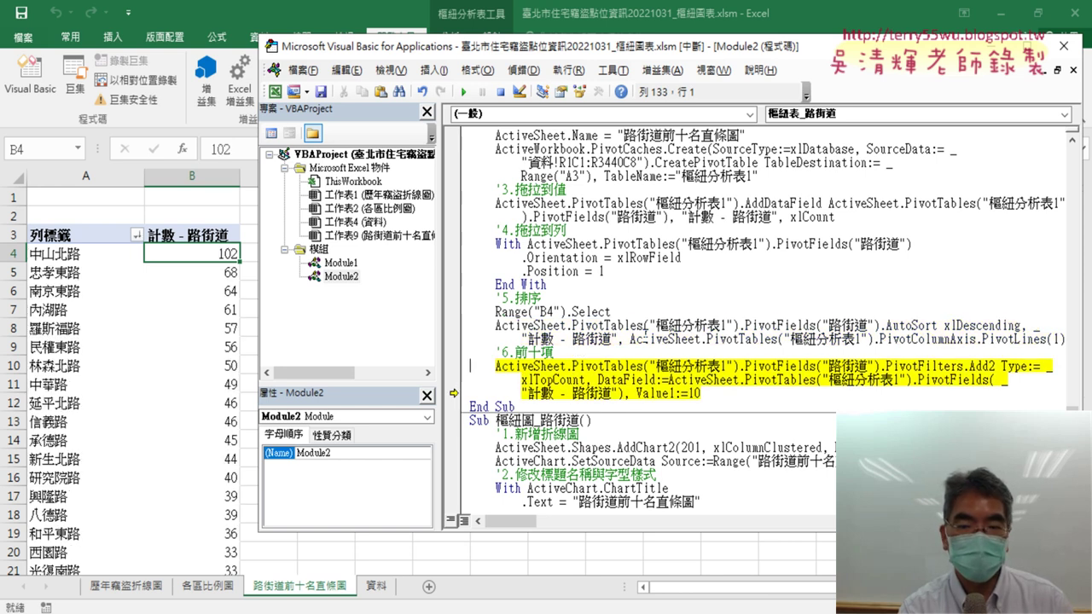
{"action": "key", "text": "F8"}
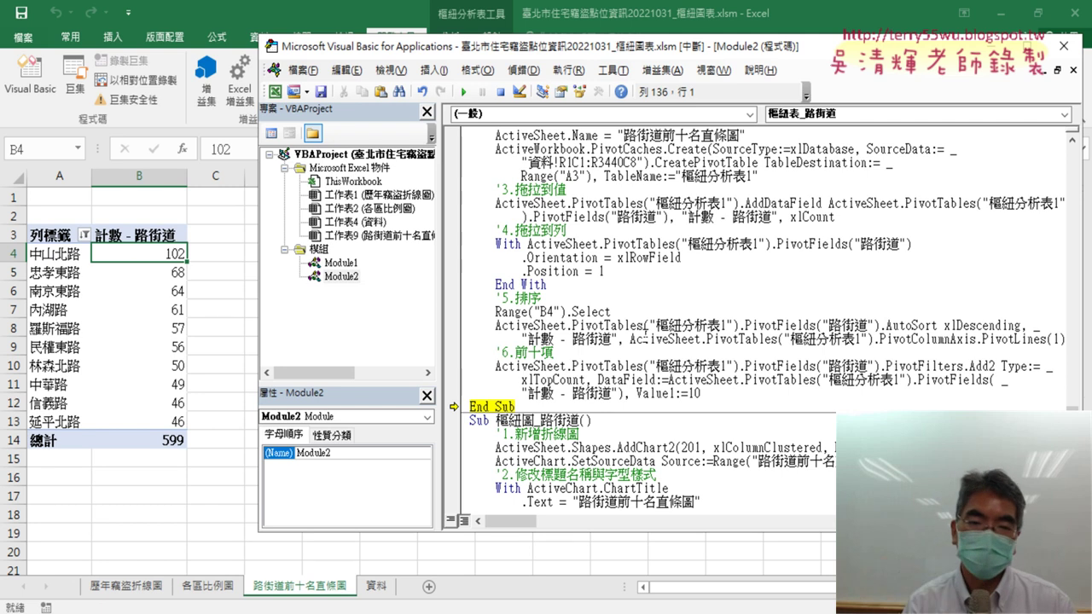
{"action": "key", "text": "F8"}
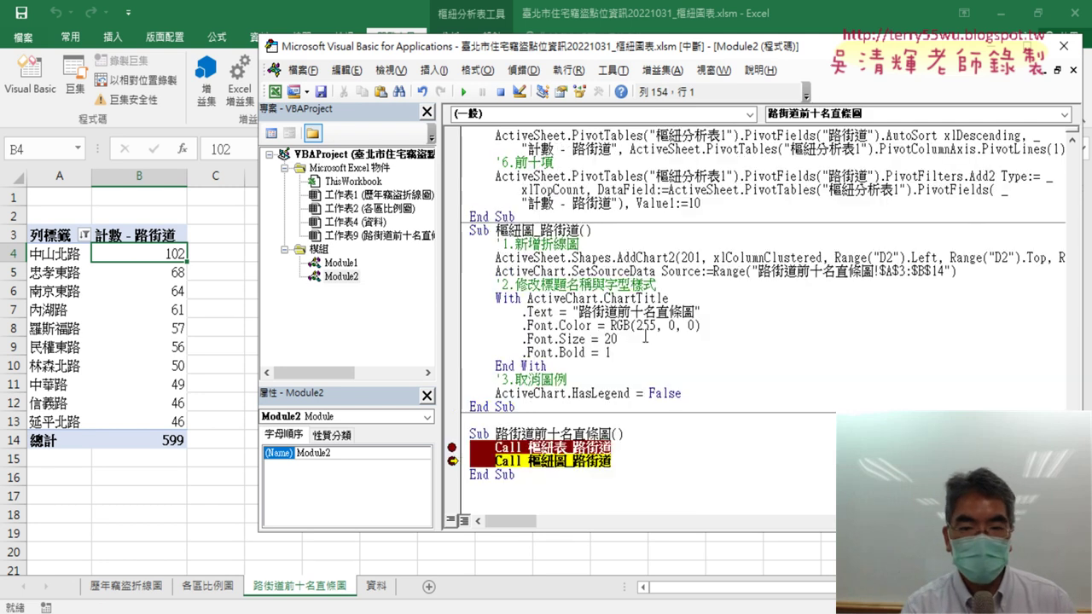
Step: Step through AddChart2 and SetSourceData to place a clustered column chart of street counts beside the pivot
{"action": "key", "text": "F8"}
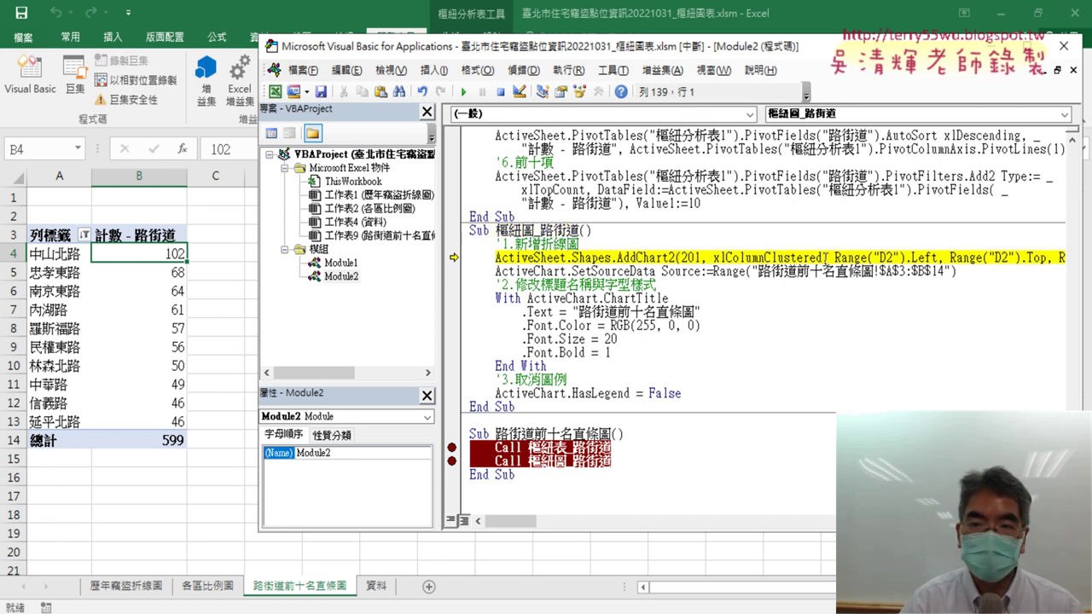
{"action": "left_click_drag", "start_coordinate": [823, 257], "coordinate": [1047, 258]}
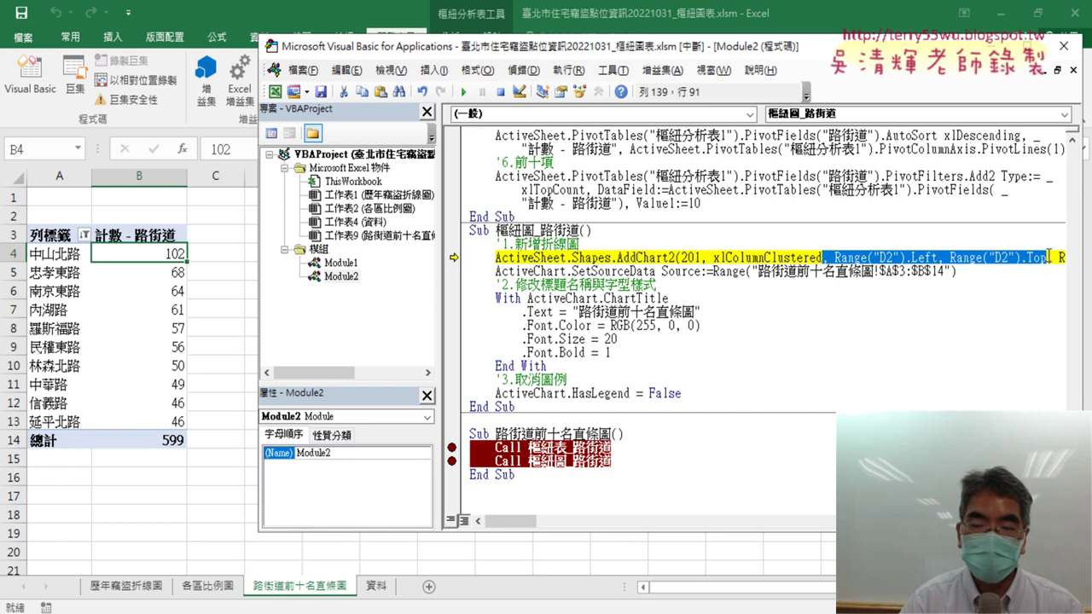
{"action": "left_click_drag", "start_coordinate": [524, 521], "coordinate": [558, 526]}
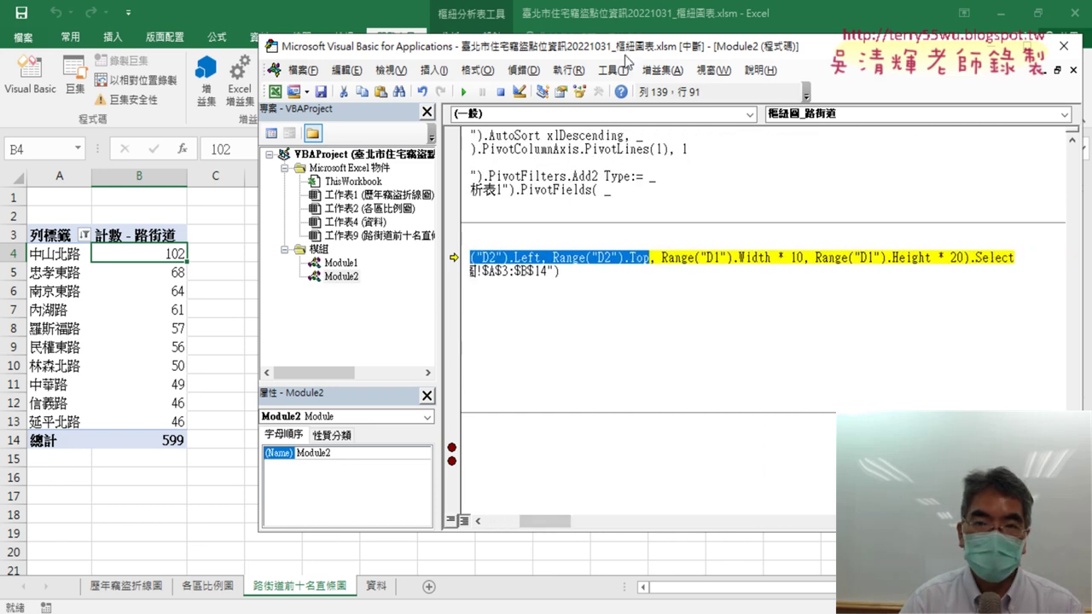
{"action": "left_click_drag", "start_coordinate": [627, 54], "coordinate": [878, 51]}
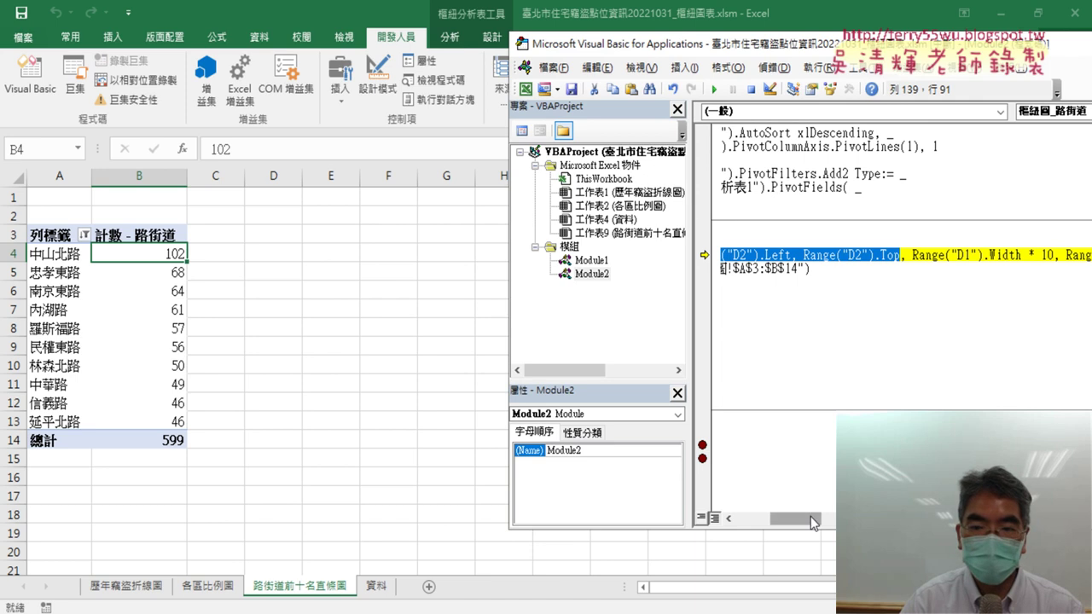
{"action": "left_click_drag", "start_coordinate": [795, 518], "coordinate": [762, 518]}
{"action": "key", "text": "F8"}
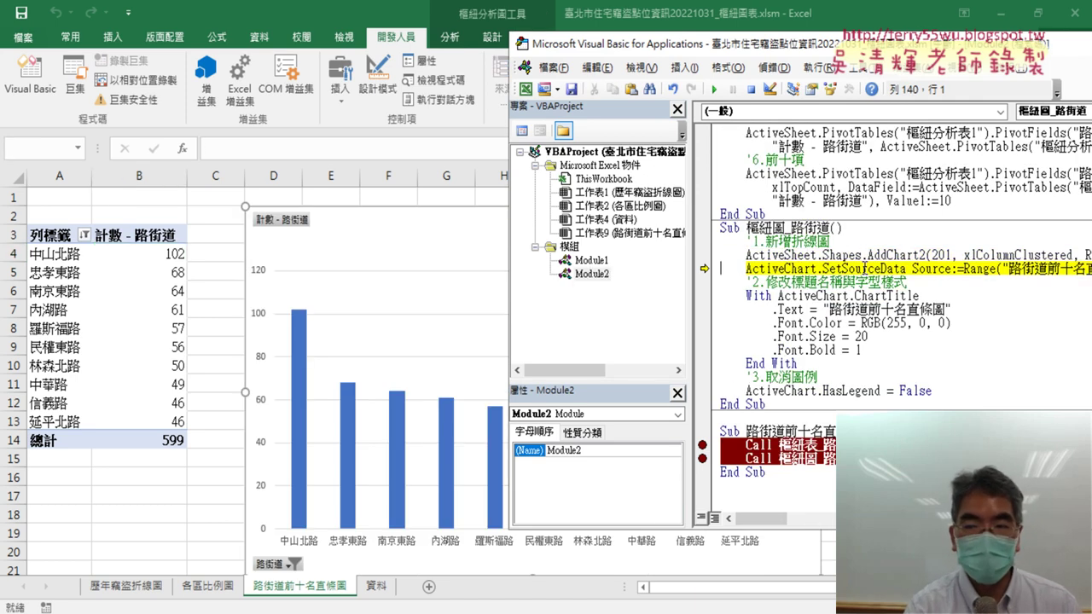
{"action": "key", "text": "F8"}
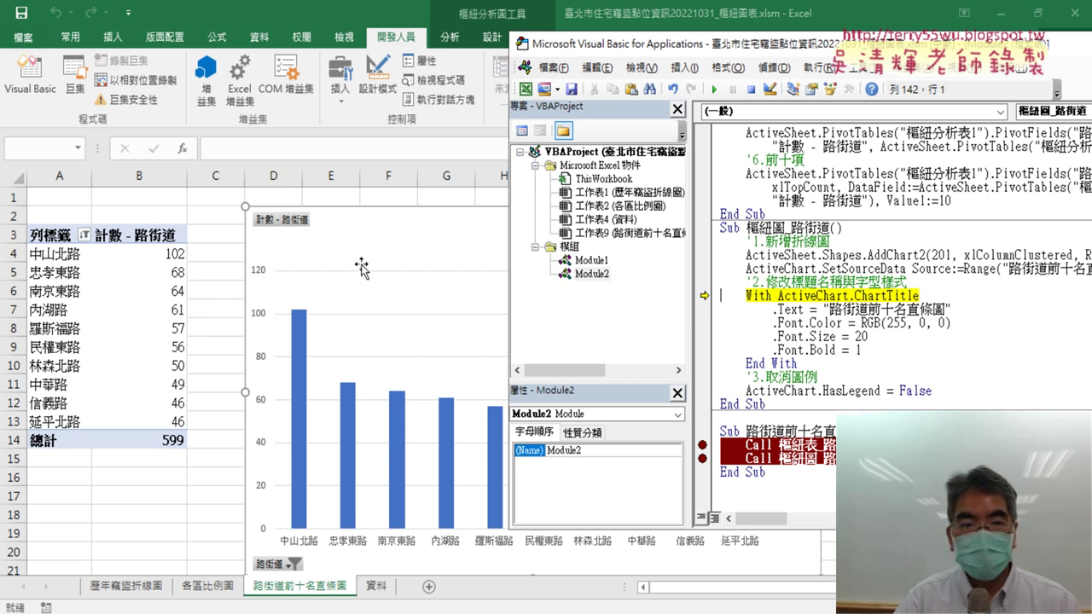
{"action": "left_click", "coordinate": [356, 231]}
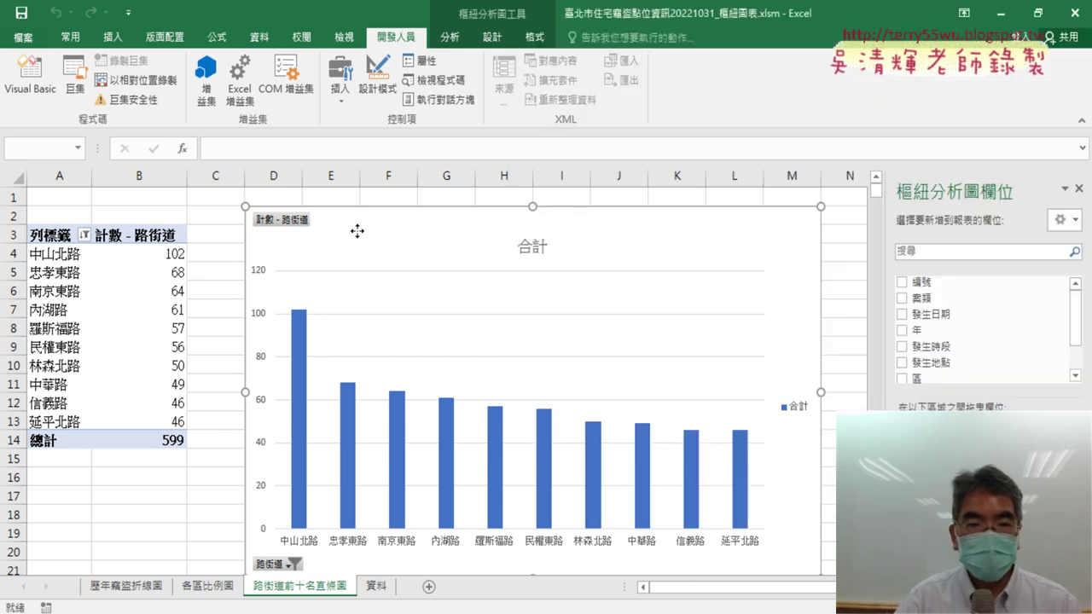
Step: Relate the chart's 合計 title to the With ActiveChart.ChartTitle code and its .Text property
{"action": "left_click", "coordinate": [530, 245]}
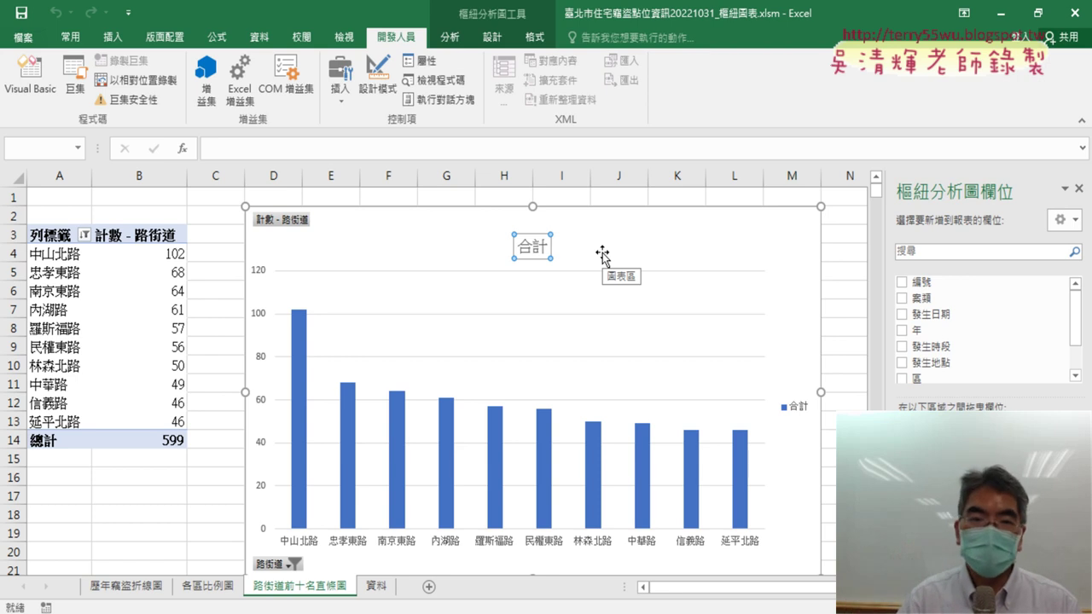
{"action": "left_click", "coordinate": [30, 77]}
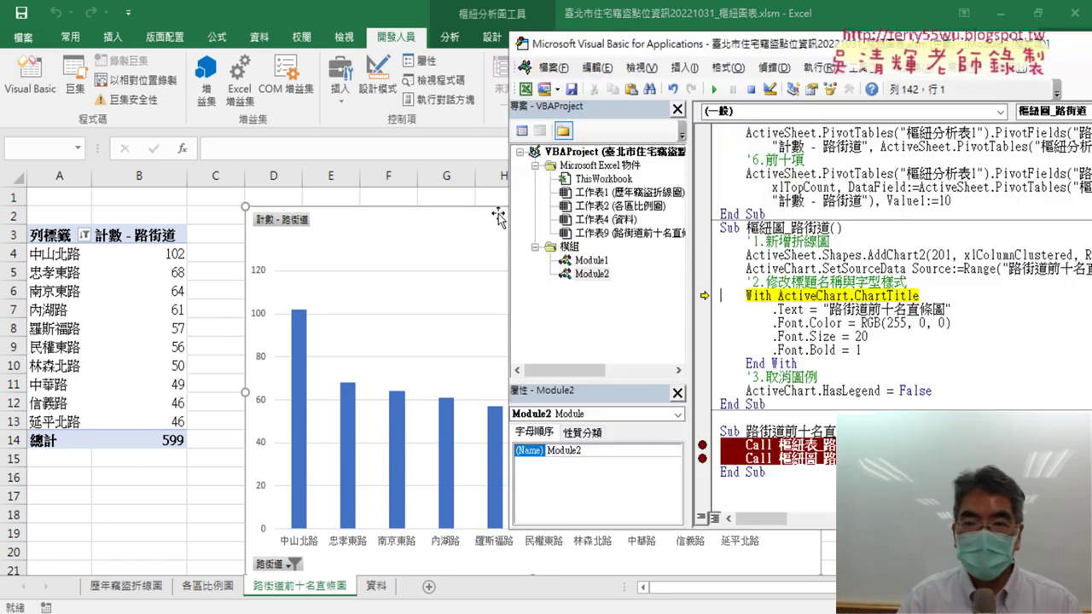
{"action": "left_click_drag", "start_coordinate": [811, 43], "coordinate": [886, 37]}
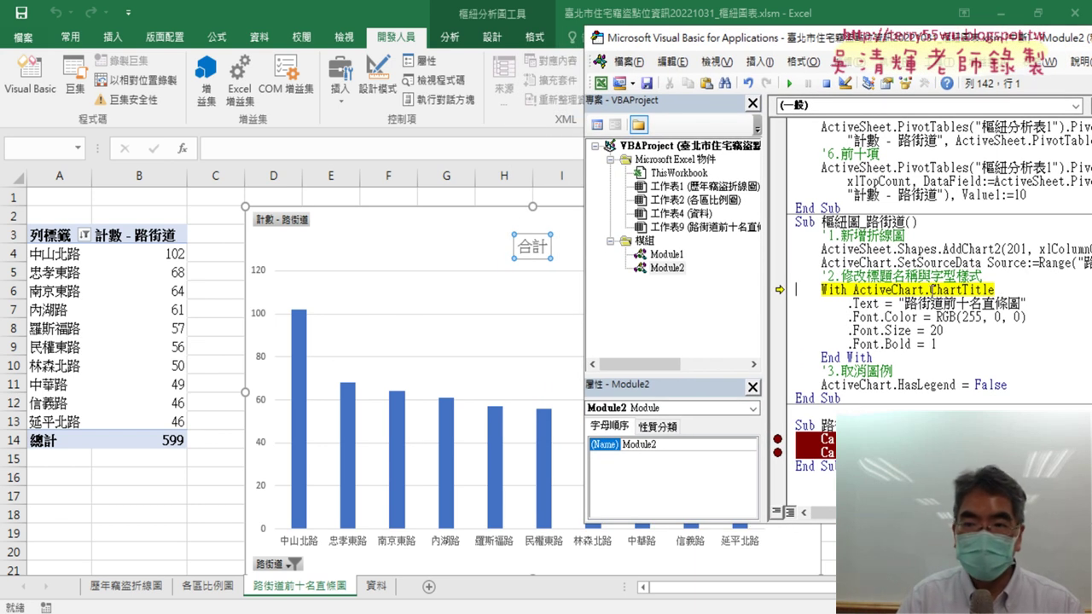
{"action": "left_click_drag", "start_coordinate": [931, 291], "coordinate": [994, 290]}
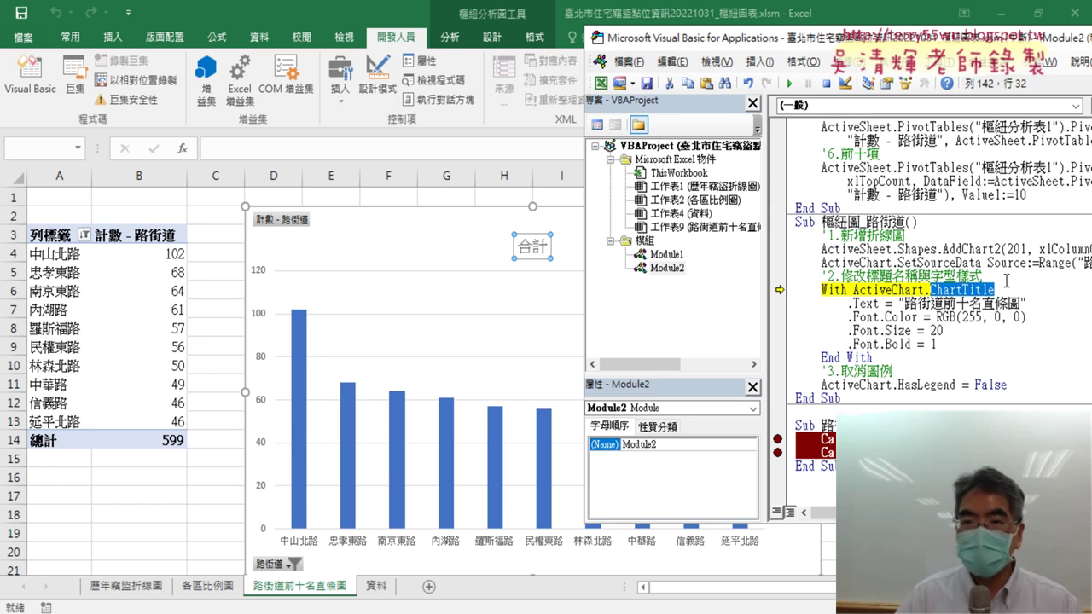
{"action": "left_click", "coordinate": [842, 291]}
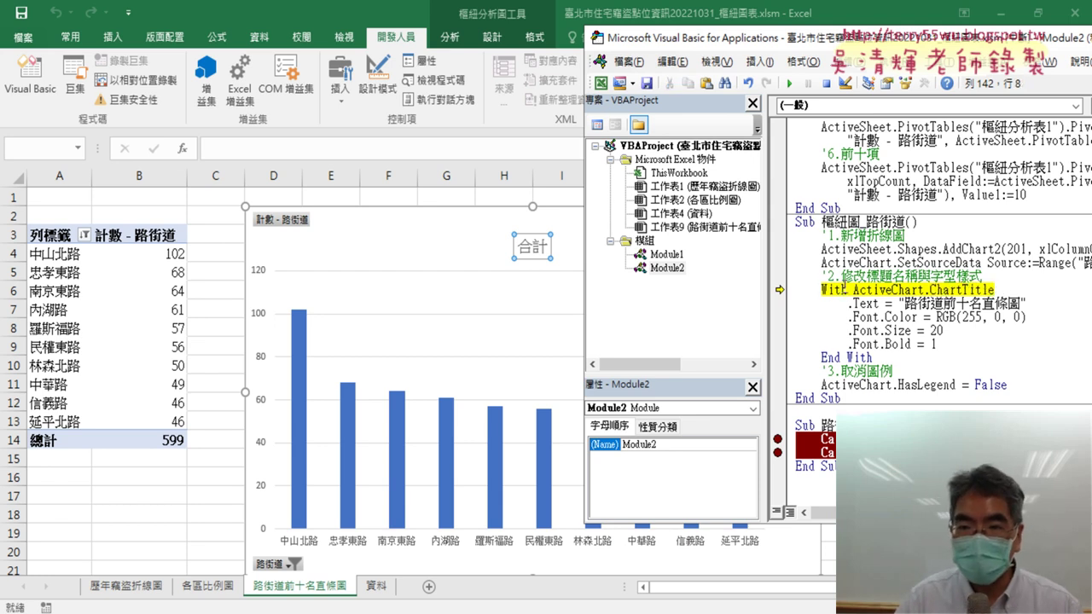
{"action": "left_click_drag", "start_coordinate": [856, 291], "coordinate": [916, 291]}
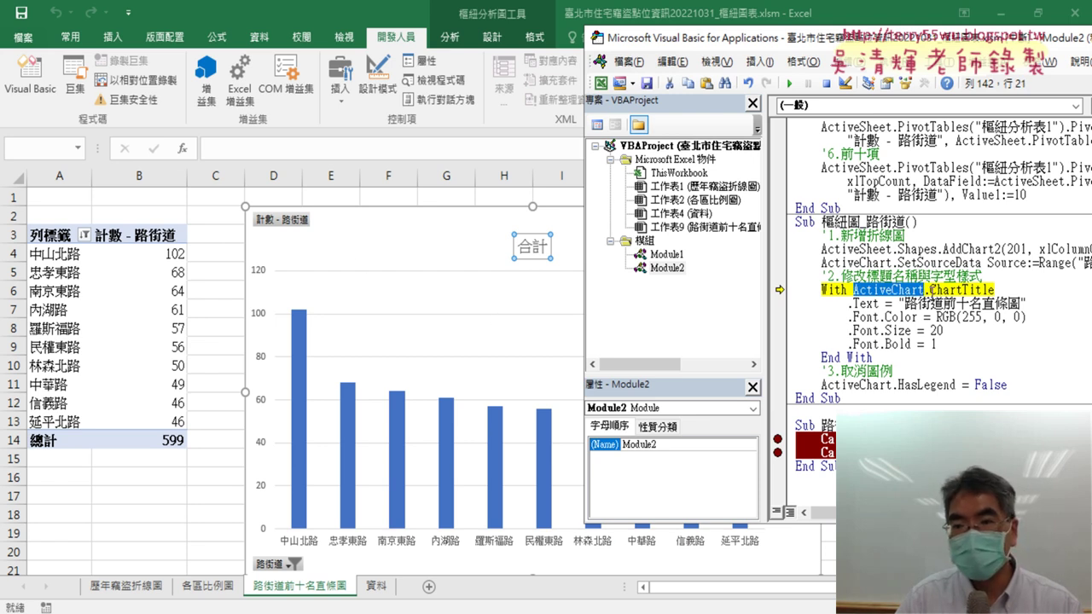
{"action": "left_click_drag", "start_coordinate": [930, 291], "coordinate": [994, 291]}
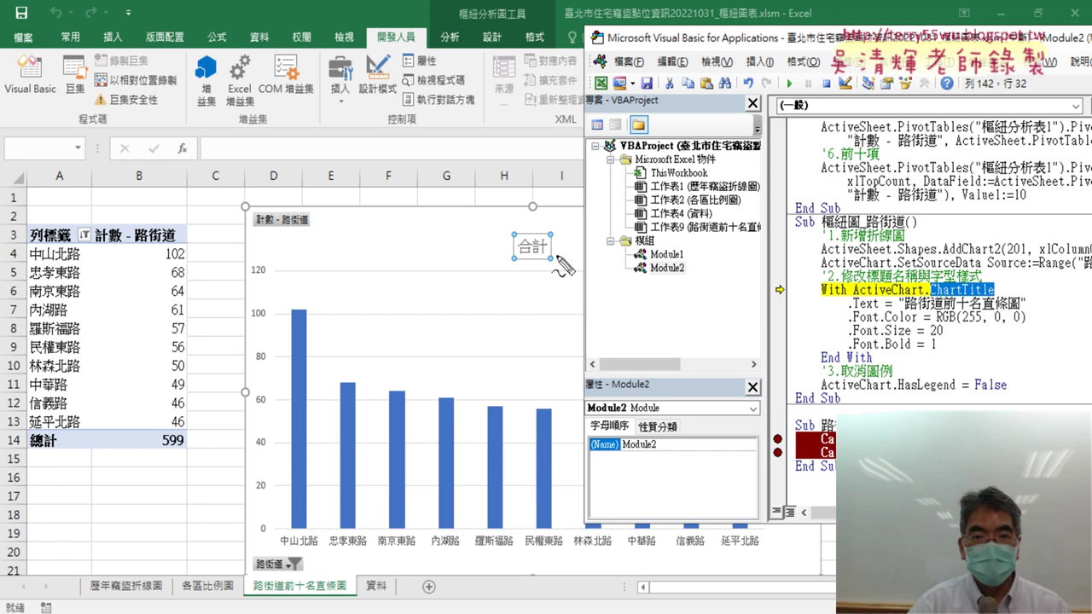
{"action": "left_click_drag", "start_coordinate": [560, 265], "coordinate": [552, 247]}
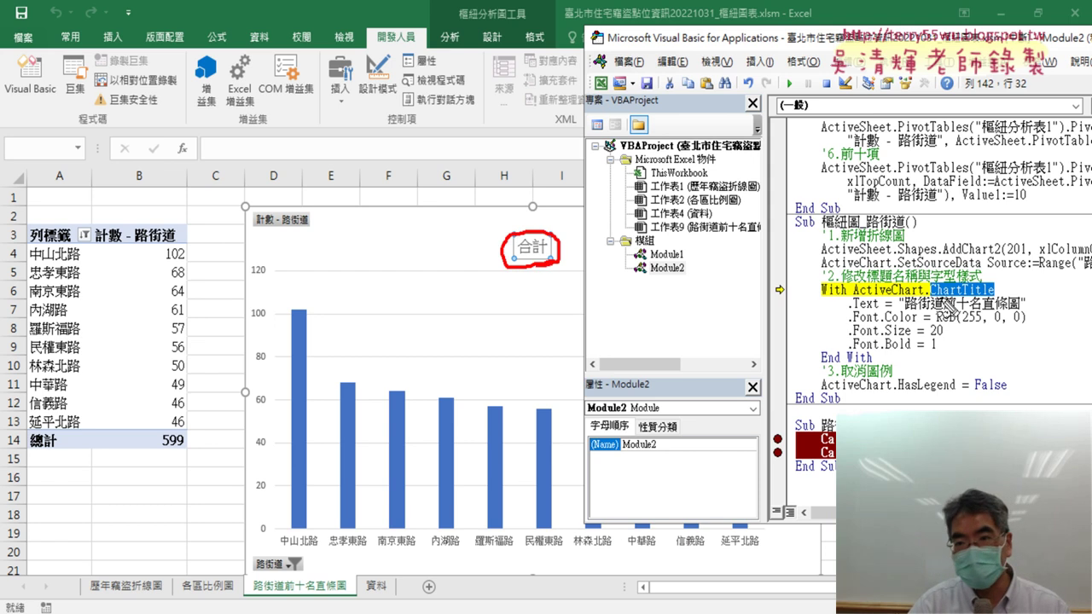
{"action": "left_click_drag", "start_coordinate": [935, 299], "coordinate": [1005, 298]}
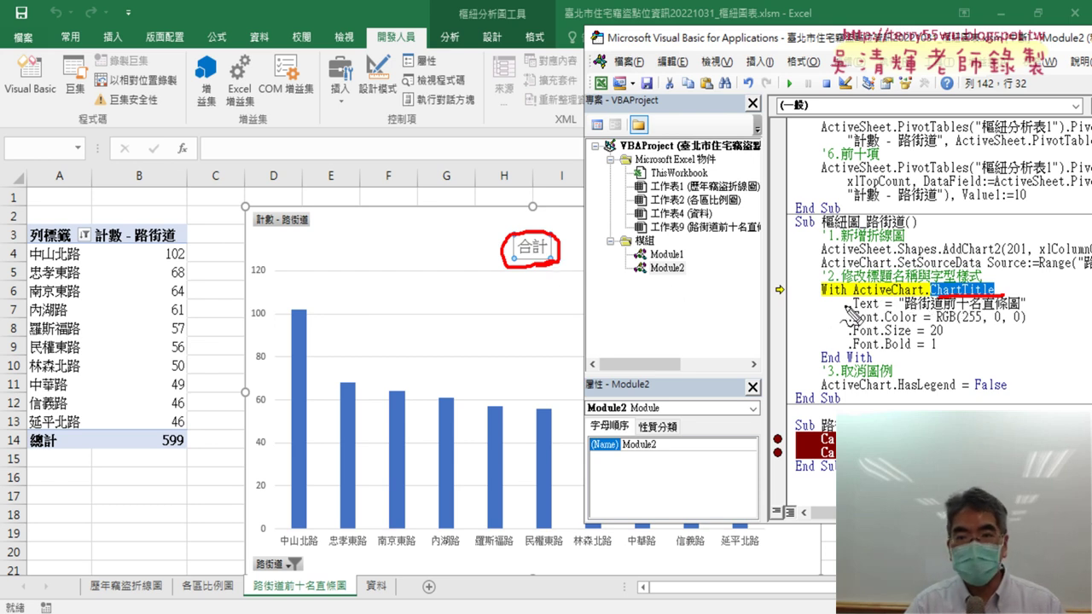
{"action": "key", "text": "Escape"}
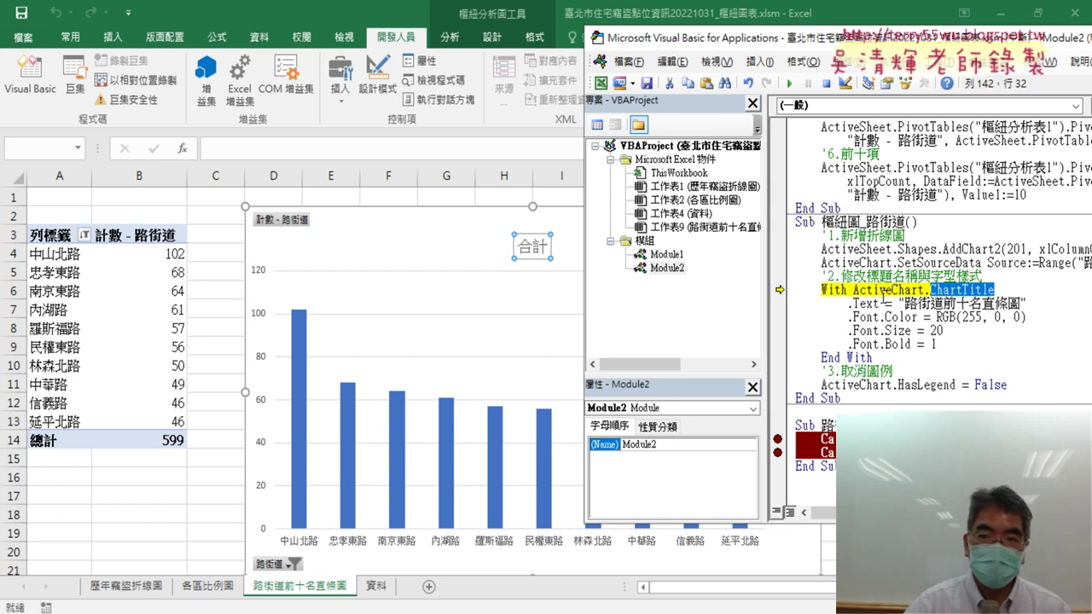
{"action": "left_click", "coordinate": [885, 316]}
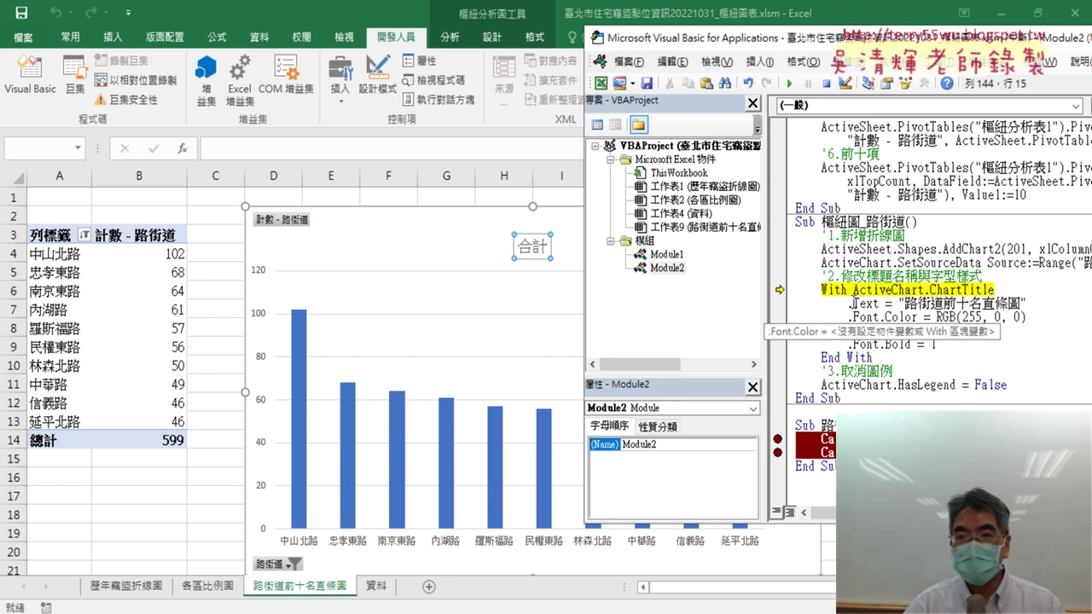
{"action": "left_click_drag", "start_coordinate": [849, 304], "coordinate": [879, 304]}
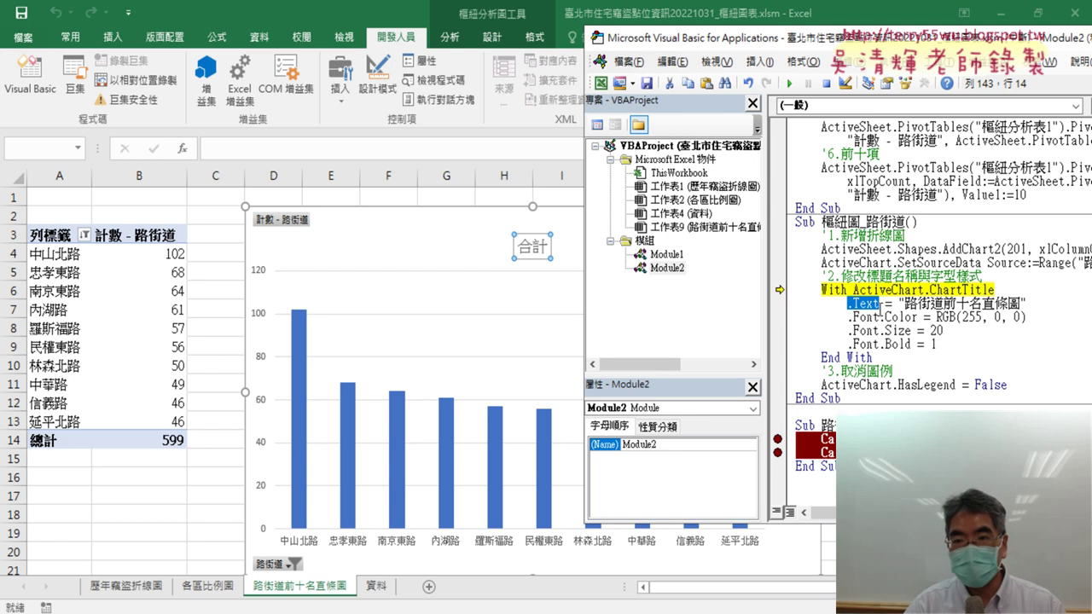
{"action": "mouse_move", "coordinate": [863, 303]}
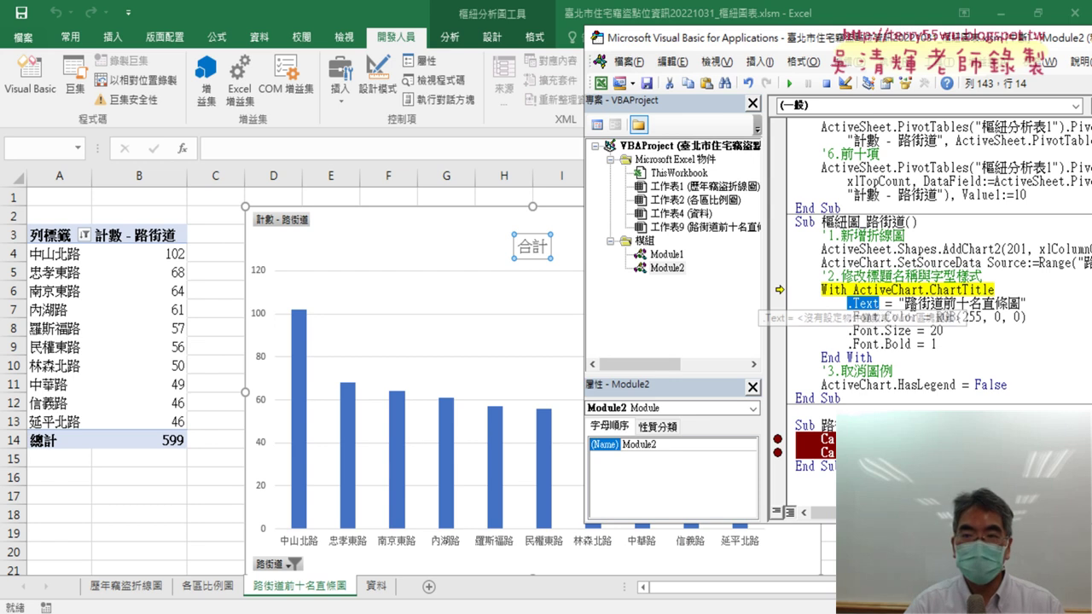
Step: Step the macro to rename the chart title to 路街道前十名直條圖
{"action": "key", "text": "F8"}
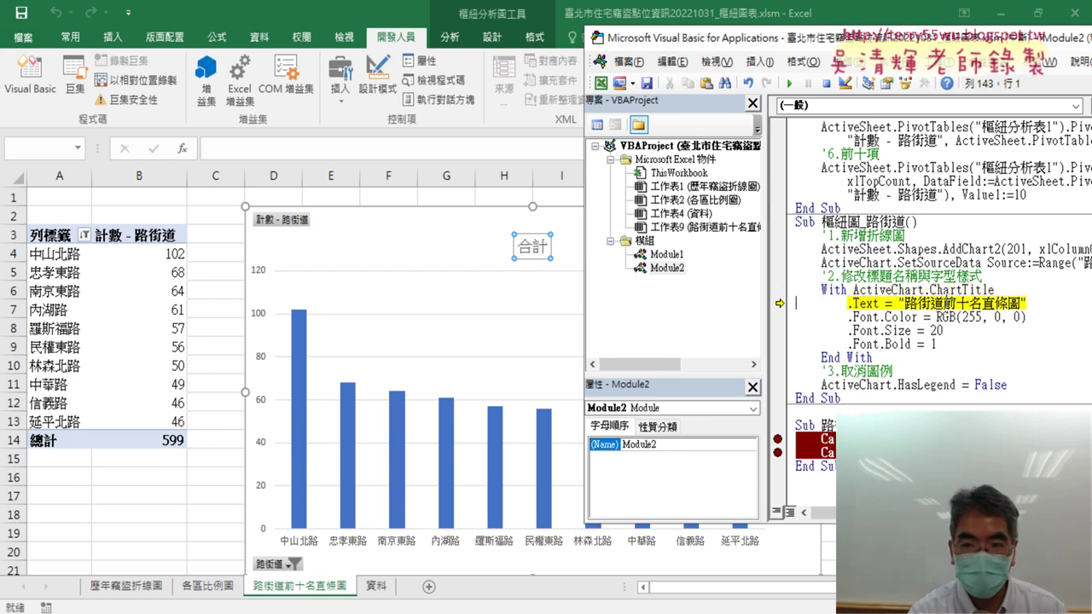
{"action": "key", "text": "F8"}
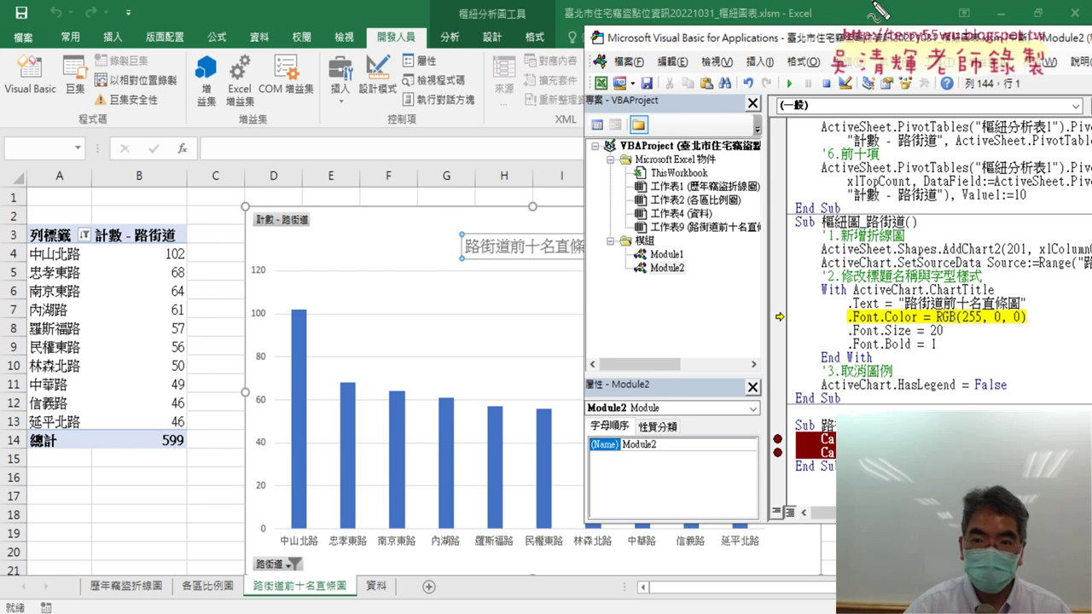
{"action": "left_click_drag", "start_coordinate": [851, 300], "coordinate": [597, 252]}
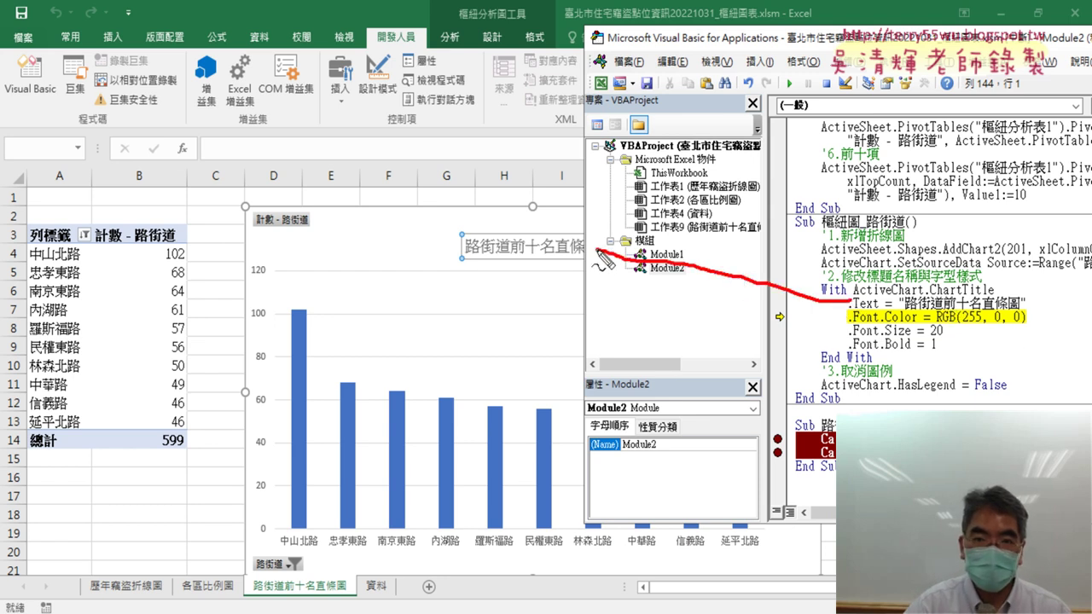
{"action": "left_click_drag", "start_coordinate": [923, 312], "coordinate": [1027, 311]}
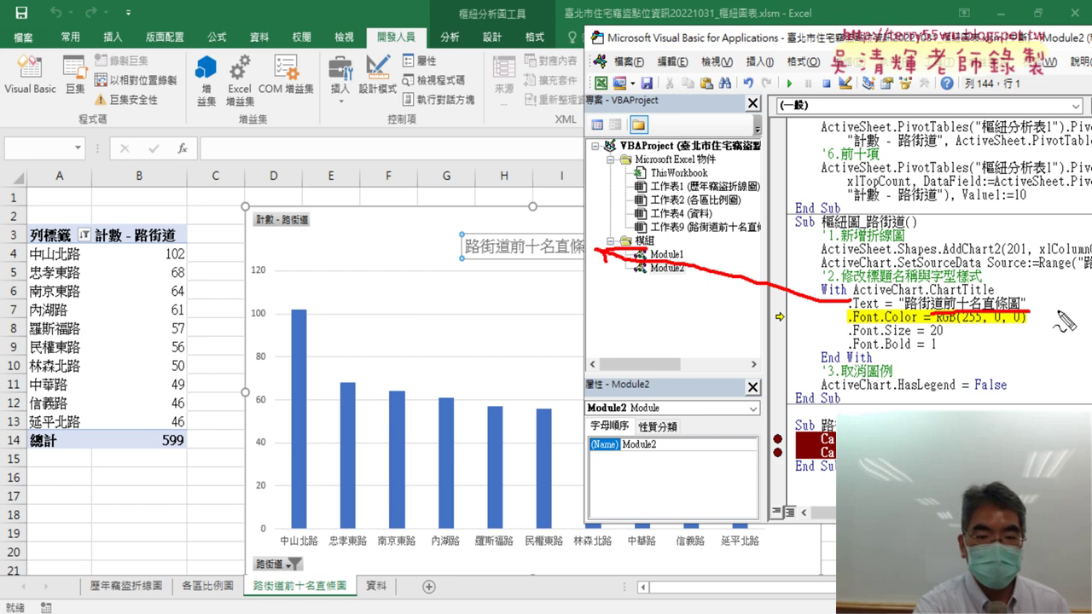
{"action": "key", "text": "Escape"}
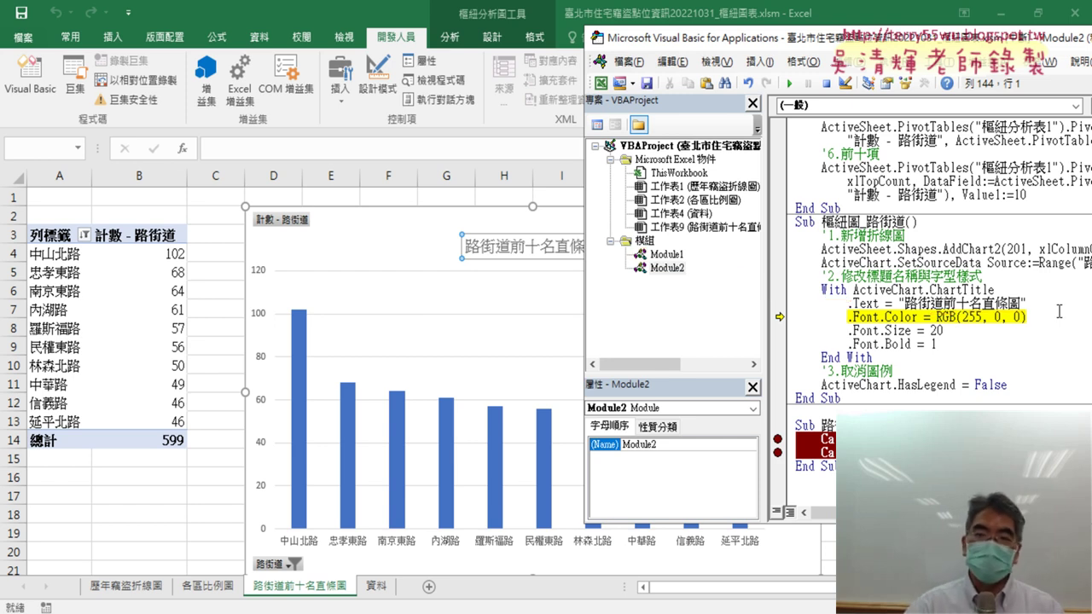
Step: Run the lines that color the title red with RGB(255, 0, 0) and size it 20
{"action": "left_click_drag", "start_coordinate": [847, 317], "coordinate": [919, 317]}
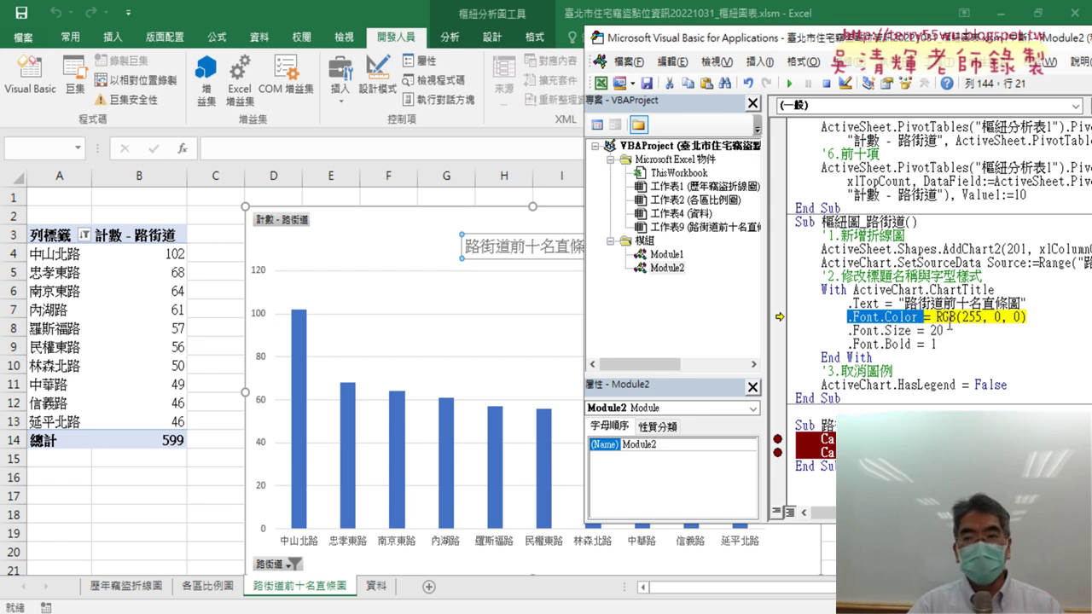
{"action": "left_click_drag", "start_coordinate": [936, 317], "coordinate": [1021, 317]}
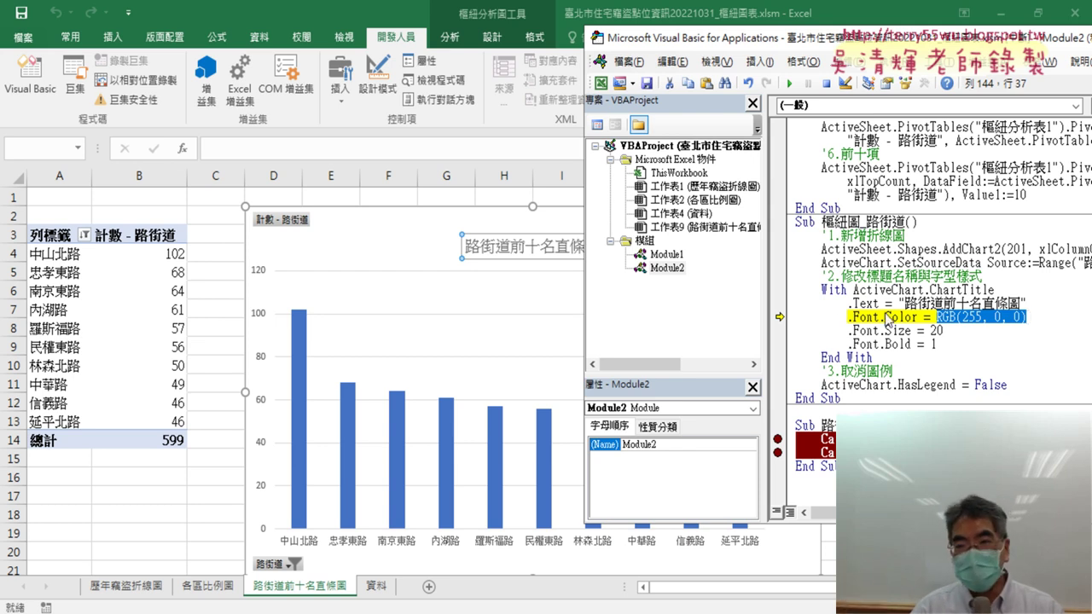
{"action": "left_click", "coordinate": [1000, 317]}
{"action": "left_click_drag", "start_coordinate": [962, 317], "coordinate": [982, 317]}
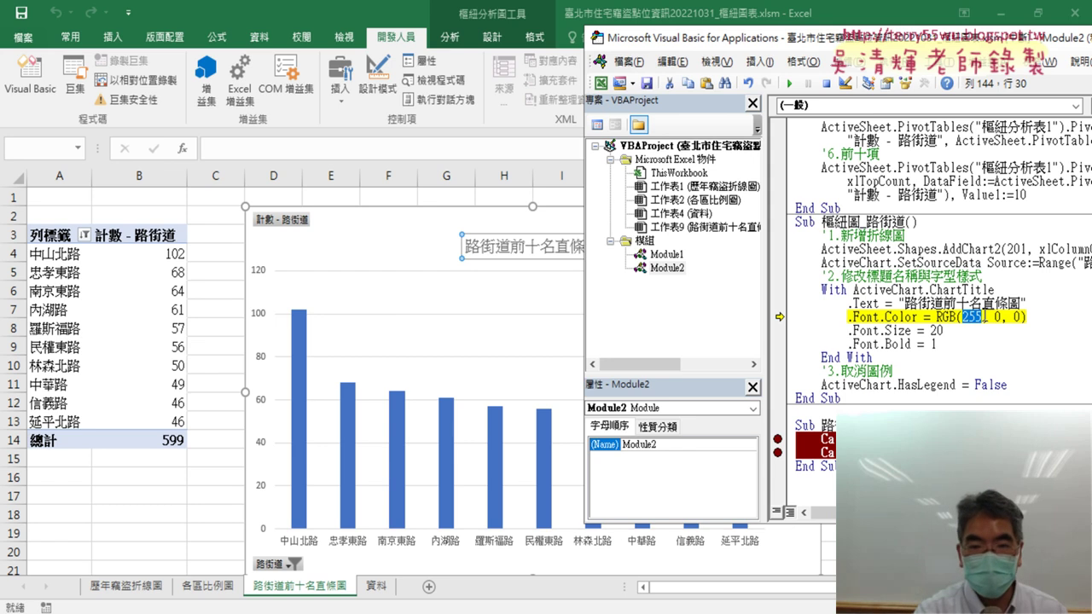
{"action": "key", "text": "F8"}
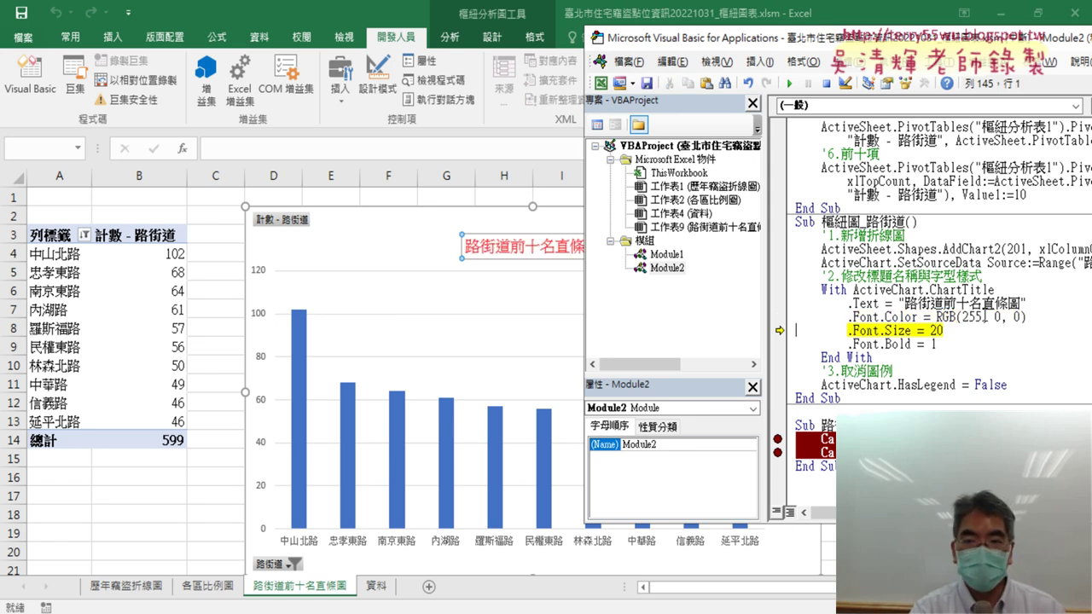
{"action": "key", "text": "F8"}
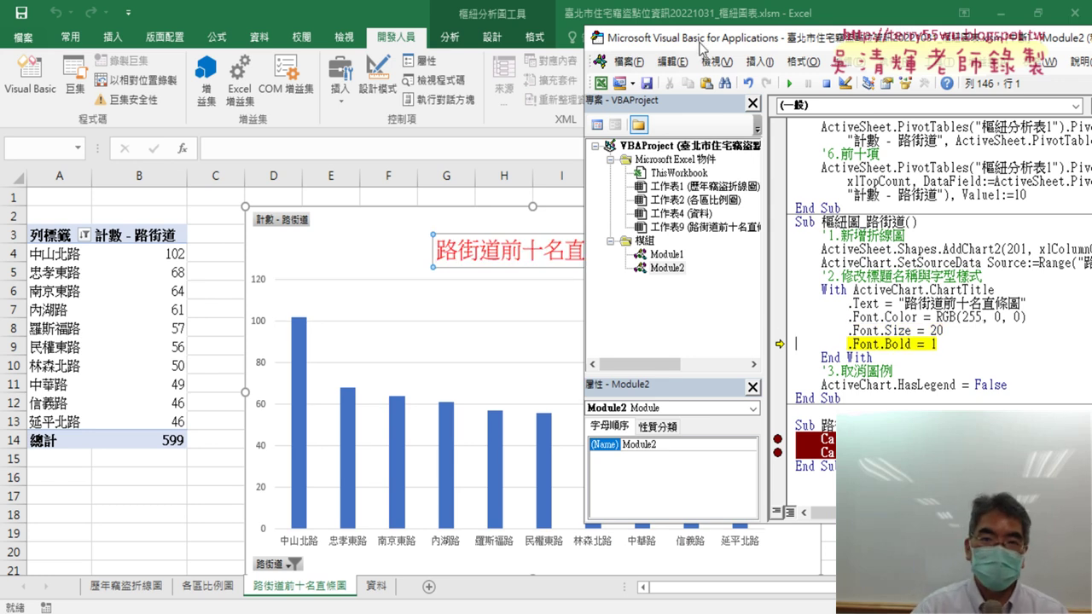
Step: Step through .Font.Bold = 1 and HasLegend = False to bold the title and drop the legend
{"action": "left_click_drag", "start_coordinate": [705, 41], "coordinate": [759, 41]}
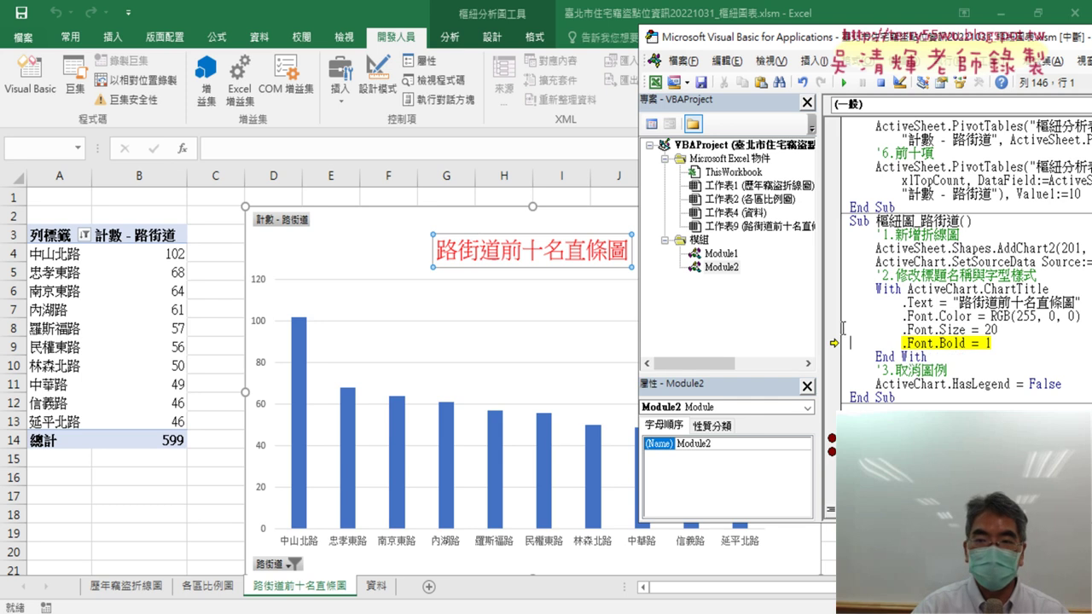
{"action": "left_click", "coordinate": [987, 343]}
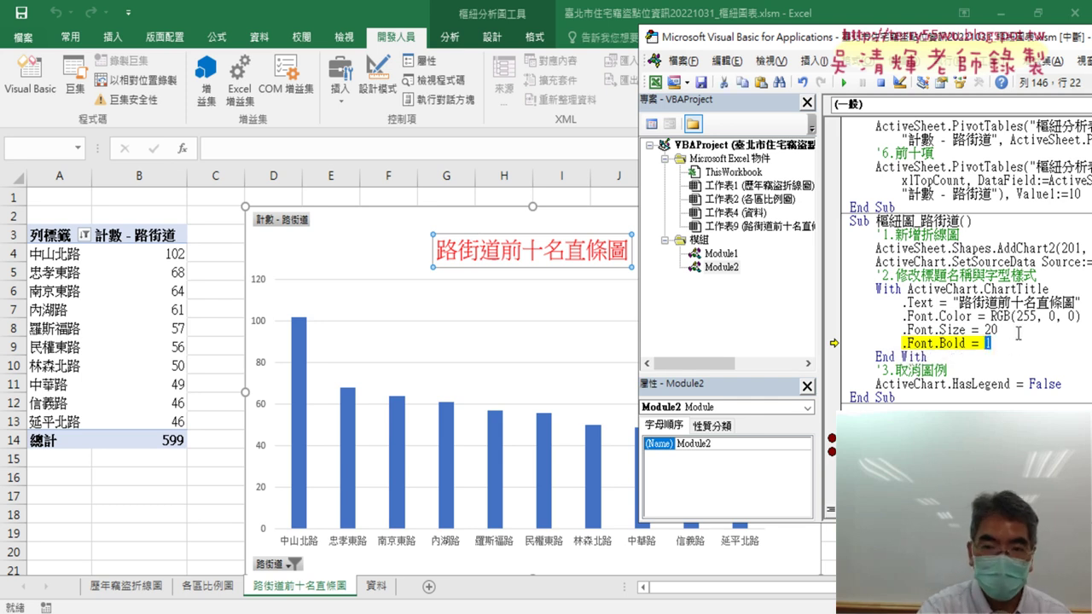
{"action": "key", "text": "F8"}
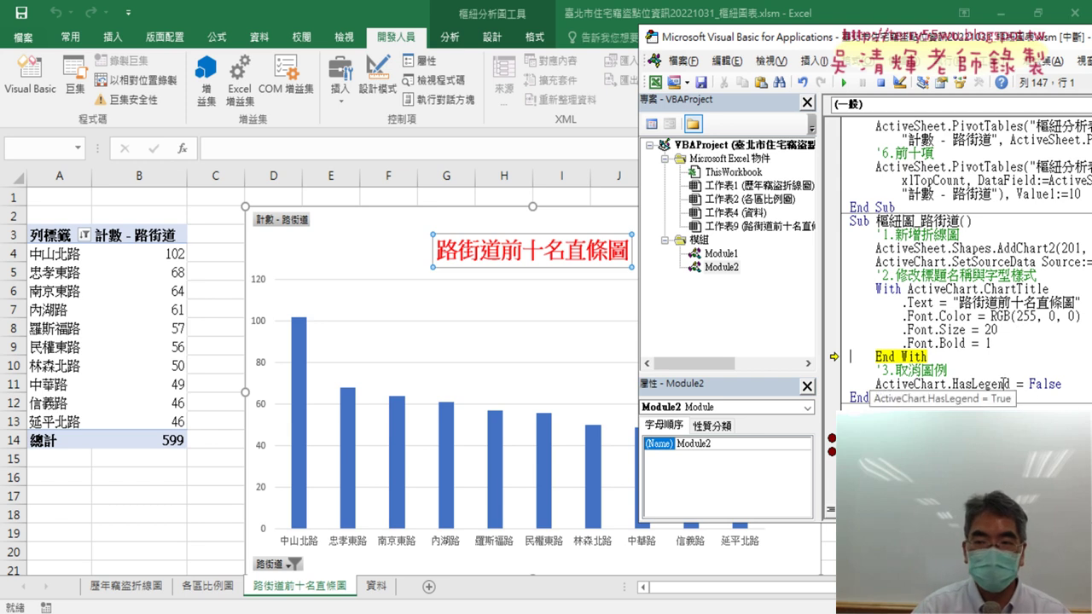
{"action": "key", "text": "F8"}
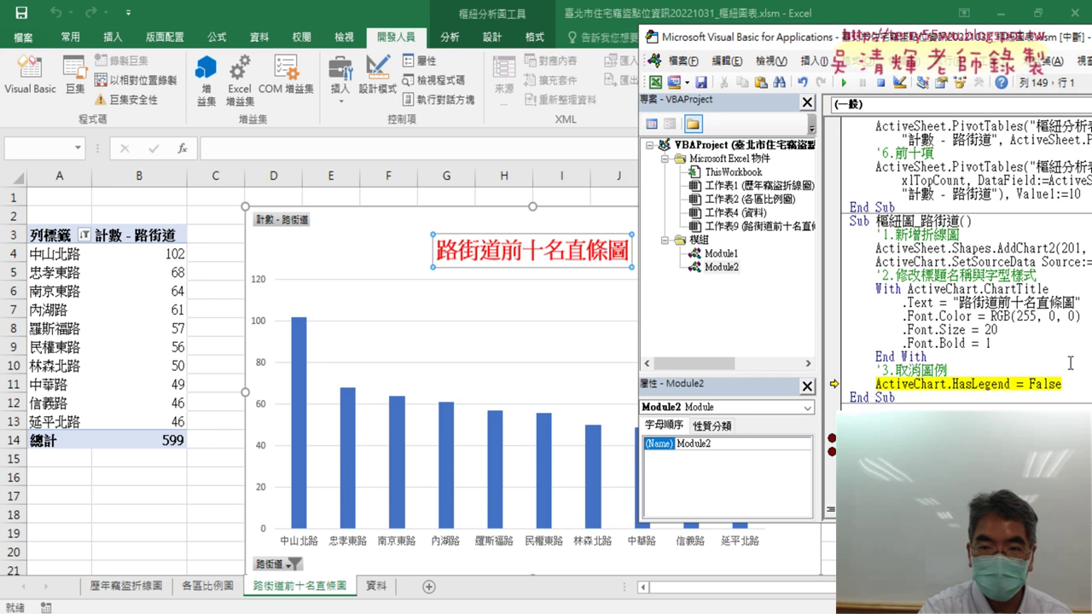
{"action": "key", "text": "F8"}
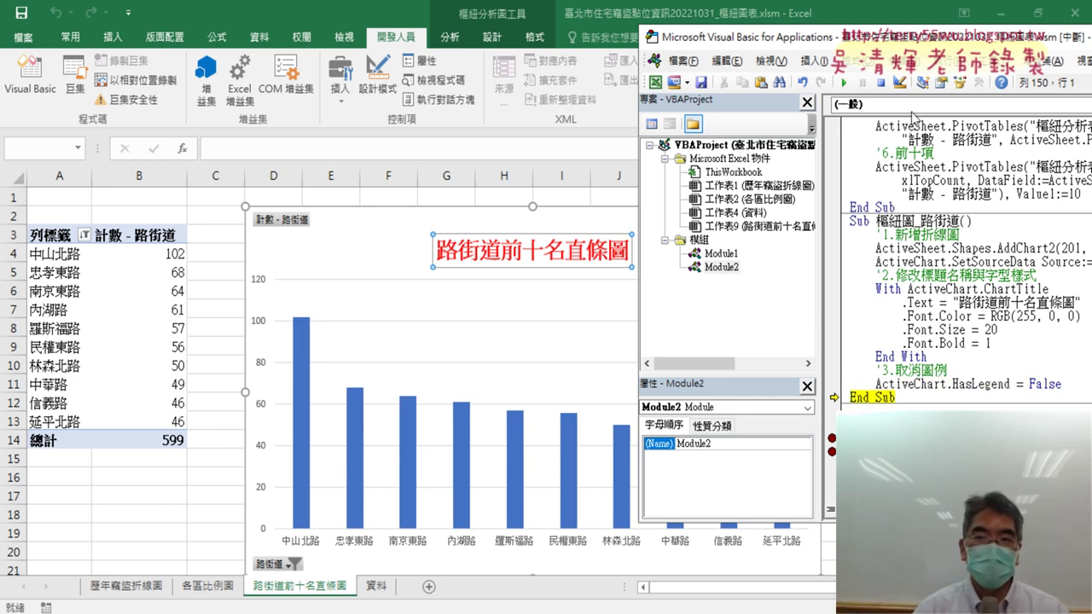
Step: Finish the chart macro, switch to the 資料 sheet, and set the VBA editor alongside showing Module2
{"action": "left_click", "coordinate": [842, 83]}
{"action": "left_click", "coordinate": [152, 509]}
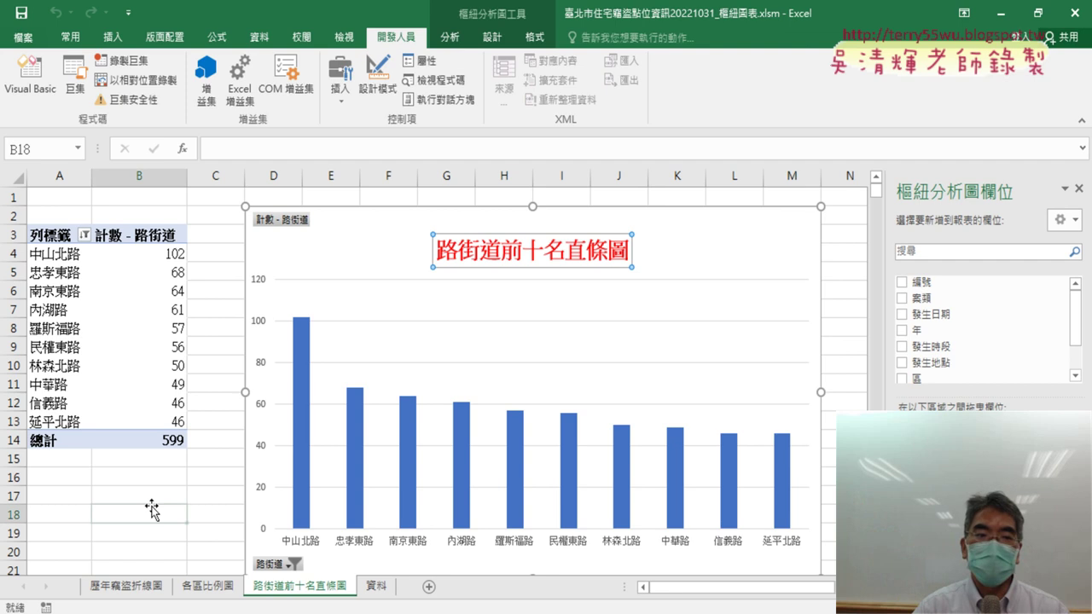
{"action": "left_click", "coordinate": [152, 509]}
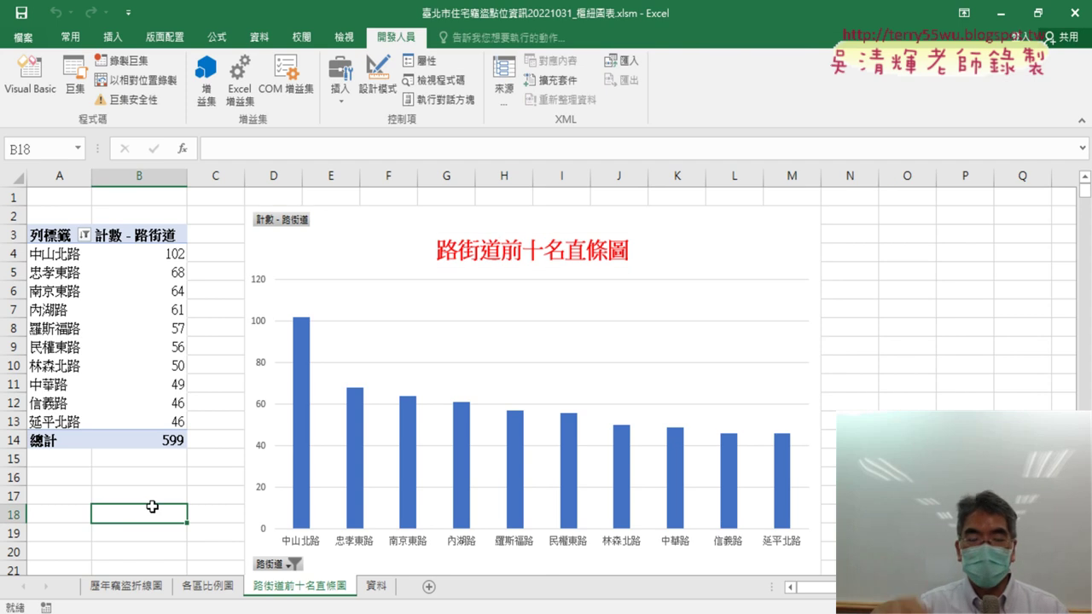
{"action": "left_click", "coordinate": [44, 90]}
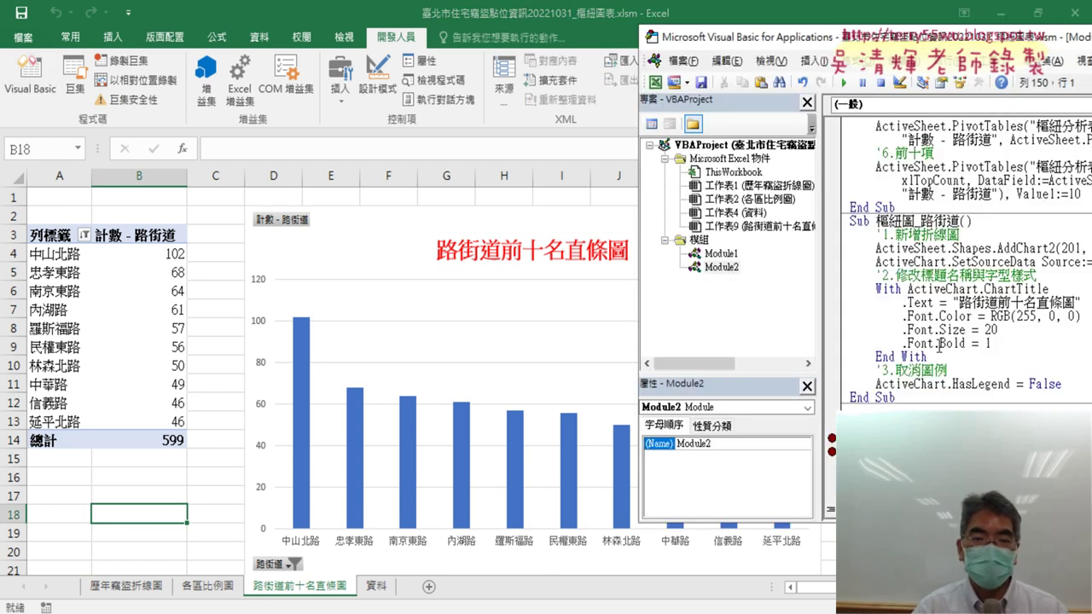
{"action": "left_click", "coordinate": [389, 591]}
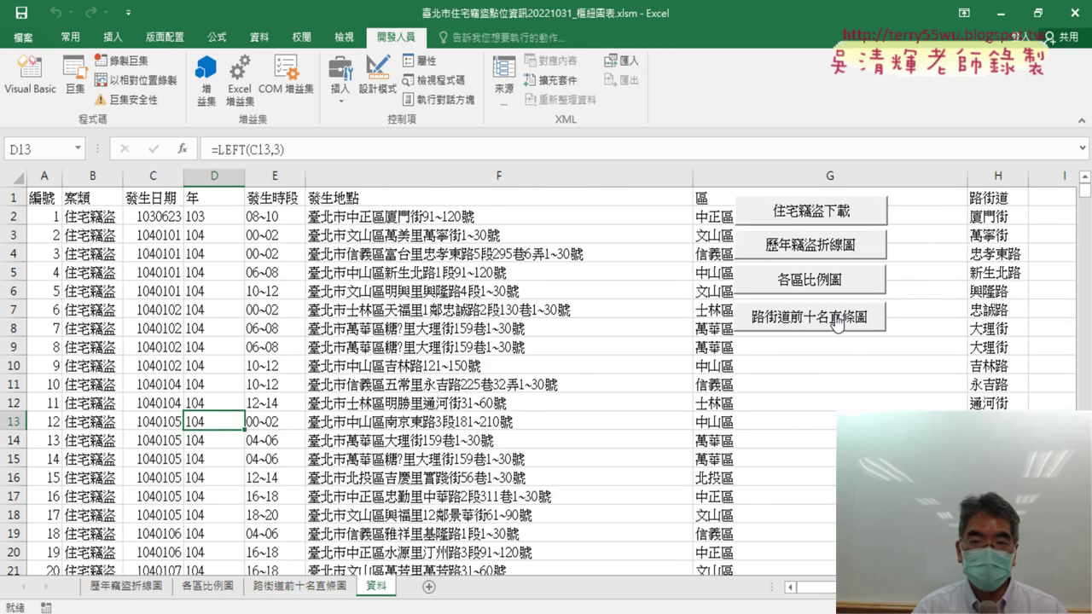
{"action": "left_click", "coordinate": [35, 81]}
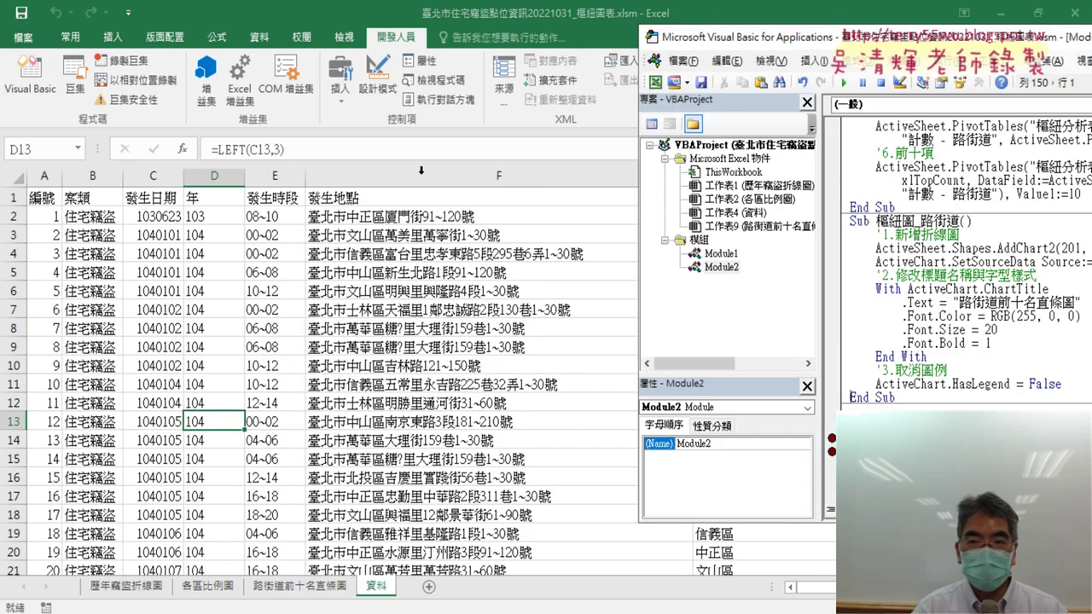
{"action": "left_click_drag", "start_coordinate": [892, 45], "coordinate": [457, 60]}
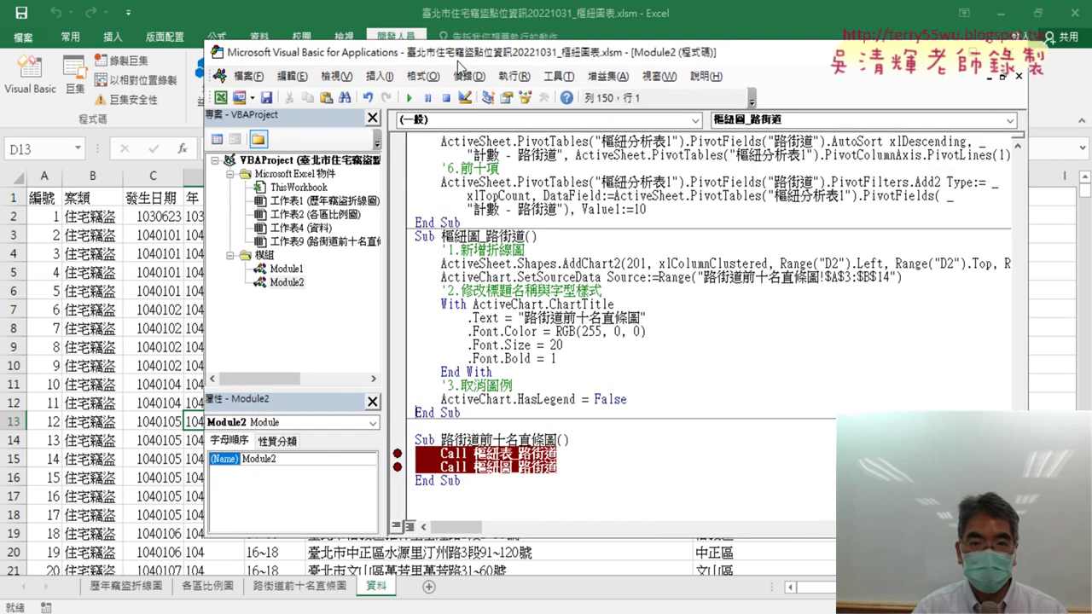
Step: Select the sheet name string 路街道前十名直條圖 and surrounding lines in the macro code
{"action": "scroll", "coordinate": [603, 207], "scroll_direction": "up", "scroll_amount": 2}
{"action": "scroll", "coordinate": [603, 209], "scroll_direction": "up", "scroll_amount": 4}
{"action": "scroll", "coordinate": [603, 218], "scroll_direction": "down", "scroll_amount": 2}
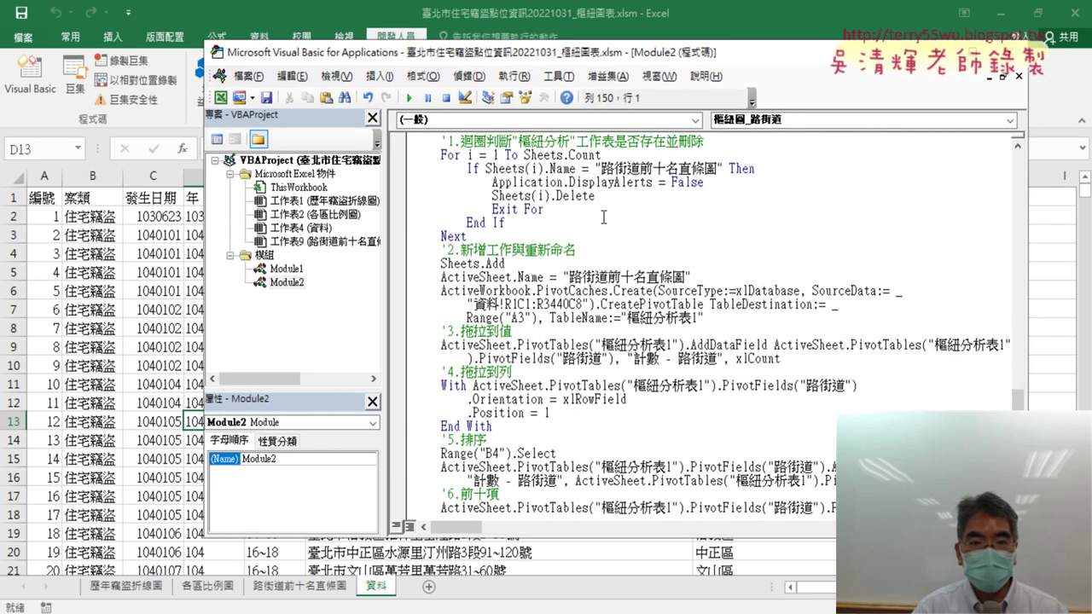
{"action": "left_click_drag", "start_coordinate": [692, 277], "coordinate": [558, 277]}
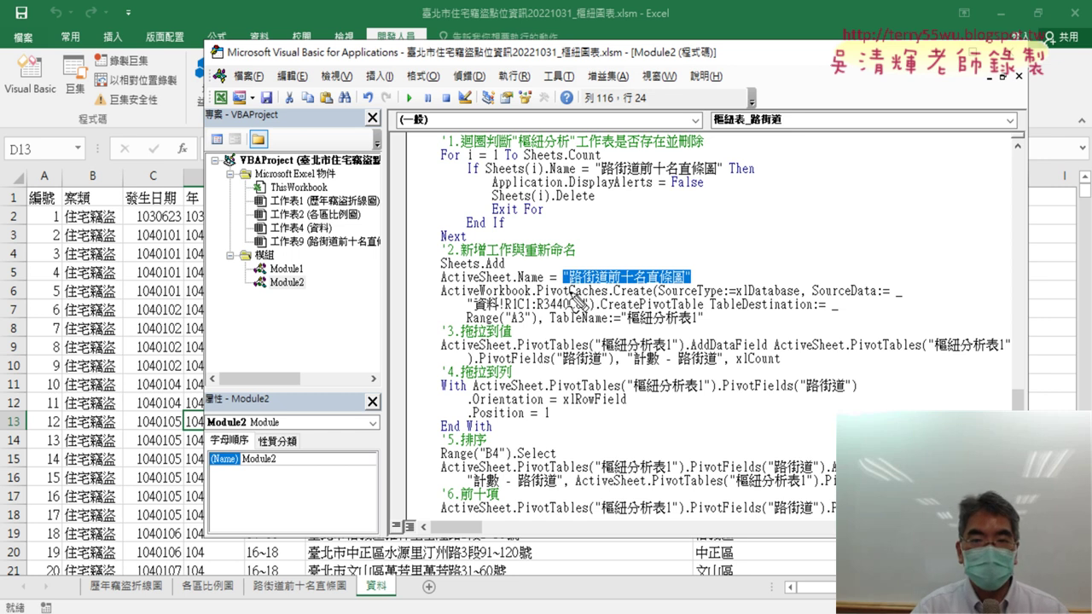
{"action": "left_click_drag", "start_coordinate": [566, 290], "coordinate": [695, 293]}
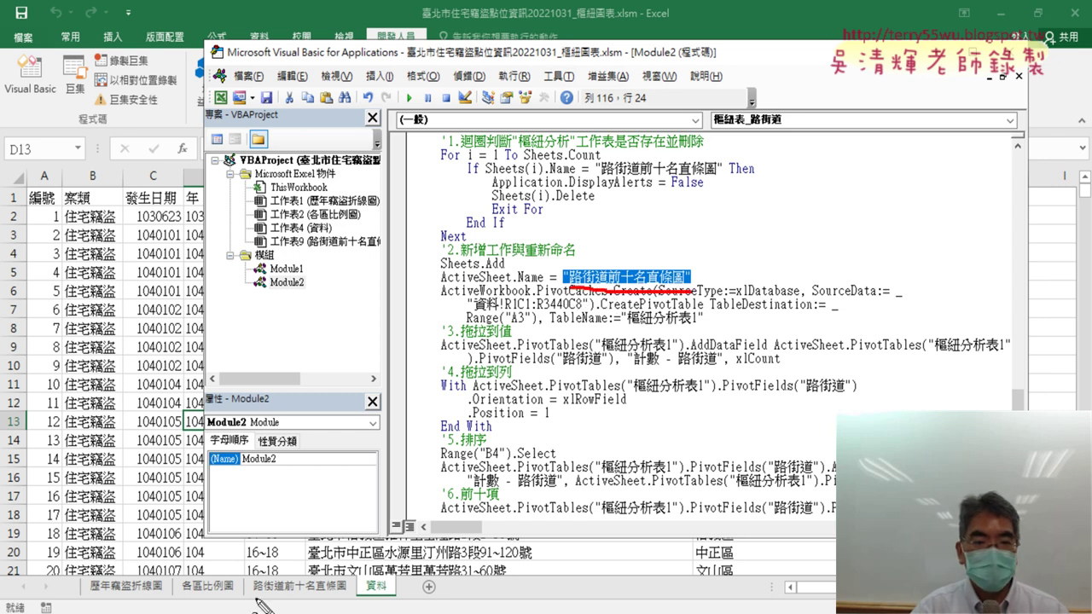
{"action": "left_click_drag", "start_coordinate": [256, 600], "coordinate": [350, 595]}
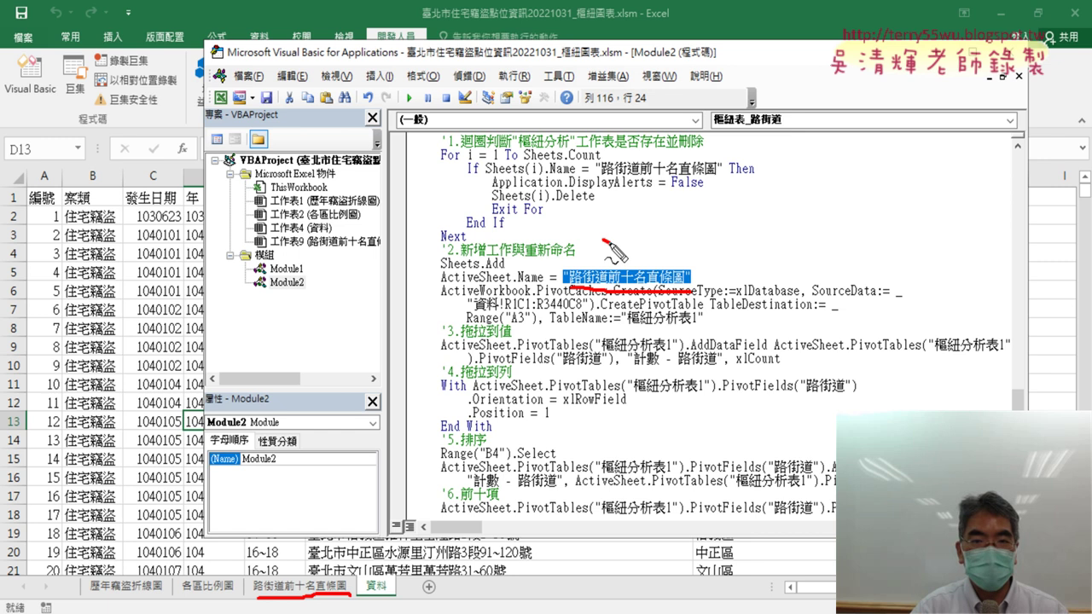
{"action": "mouse_move", "coordinate": [604, 241]}
{"action": "left_mouse_down"}
{"action": "mouse_move", "coordinate": [307, 554]}
{"action": "mouse_move", "coordinate": [294, 607]}
{"action": "left_mouse_up"}
{"action": "mouse_move", "coordinate": [282, 561]}
{"action": "left_mouse_down"}
{"action": "mouse_move", "coordinate": [296, 608]}
{"action": "mouse_move", "coordinate": [354, 565]}
{"action": "left_mouse_up"}
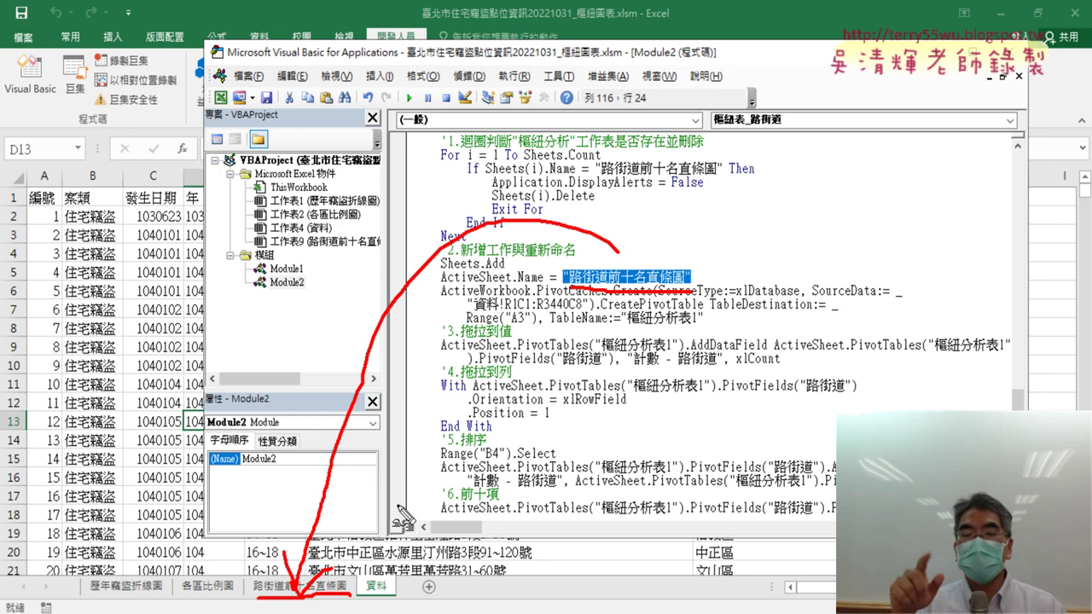
{"action": "key", "text": "Escape"}
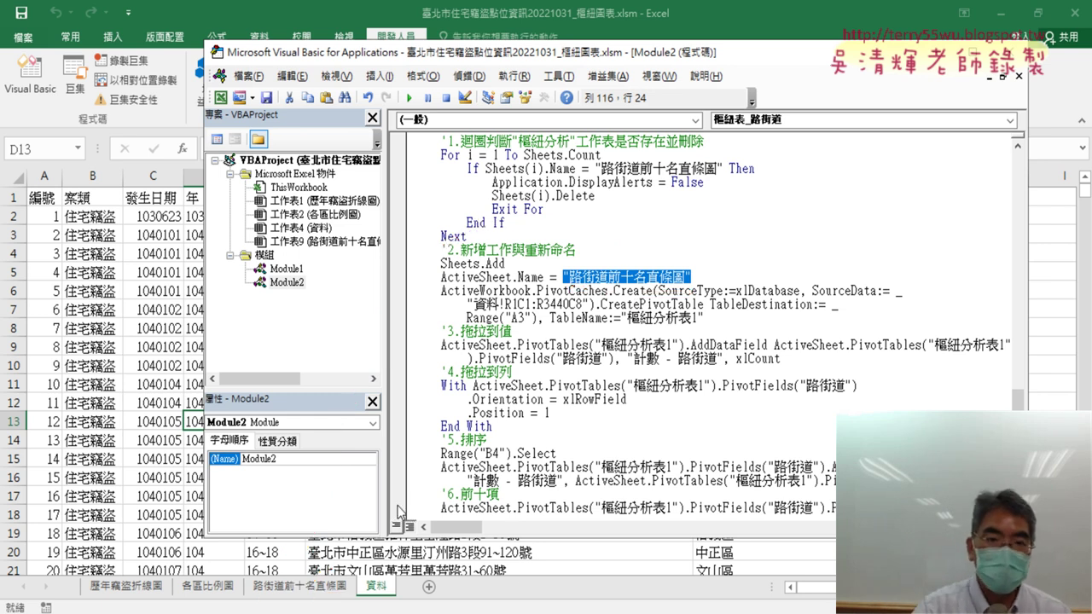
Step: Comment out the old-sheet deletion loop using the Edit toolbar's Comment Block, then return to the worksheet
{"action": "mouse_move", "coordinate": [467, 237]}
{"action": "left_mouse_down"}
{"action": "mouse_move", "coordinate": [434, 176]}
{"action": "mouse_move", "coordinate": [396, 149]}
{"action": "left_mouse_up"}
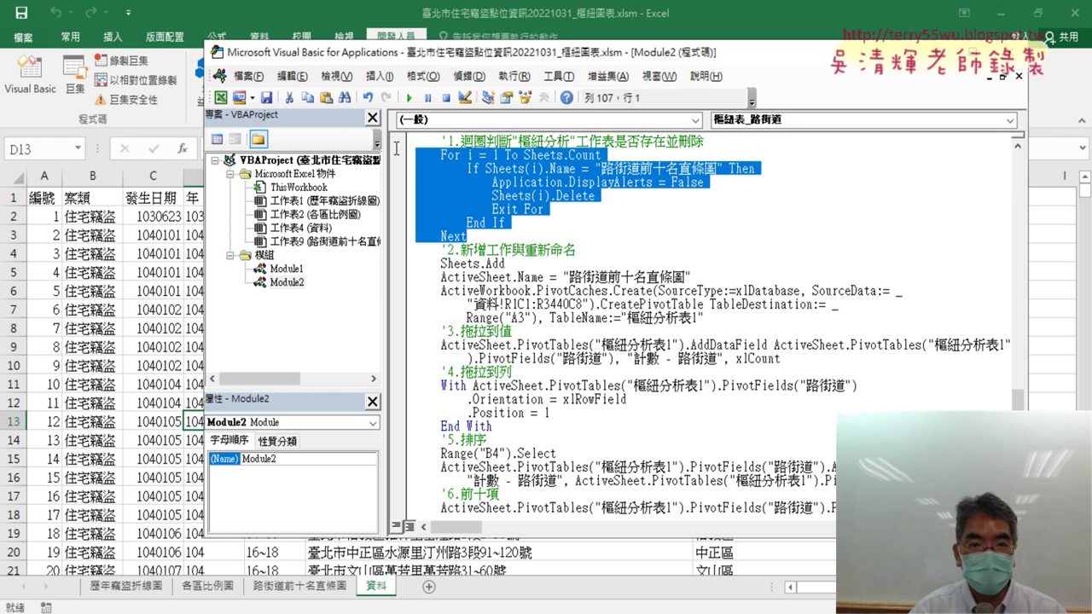
{"action": "right_click", "coordinate": [420, 94]}
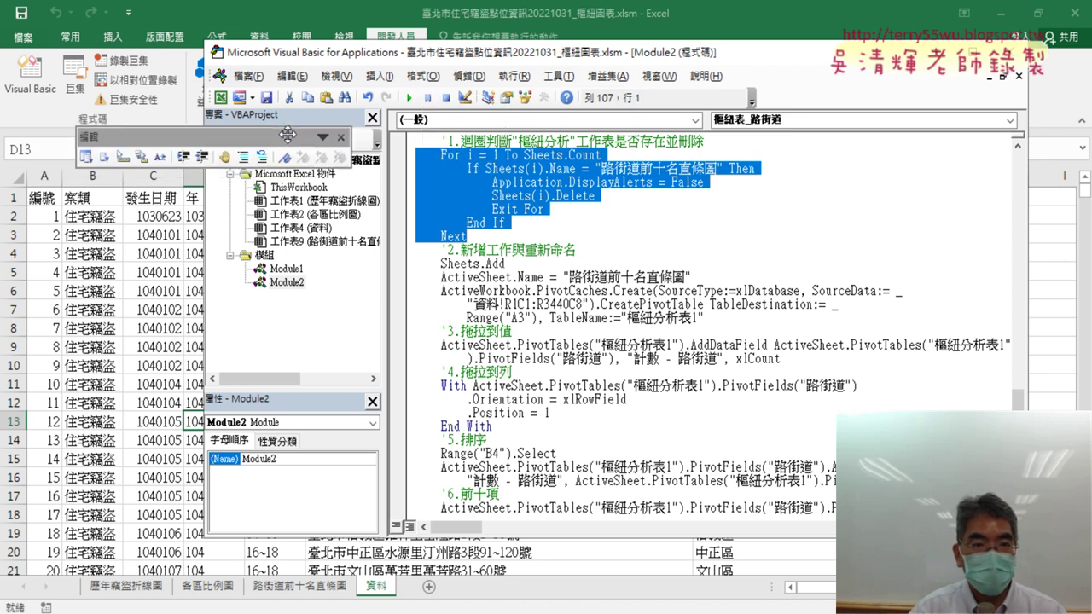
{"action": "left_click_drag", "start_coordinate": [259, 156], "coordinate": [302, 118]}
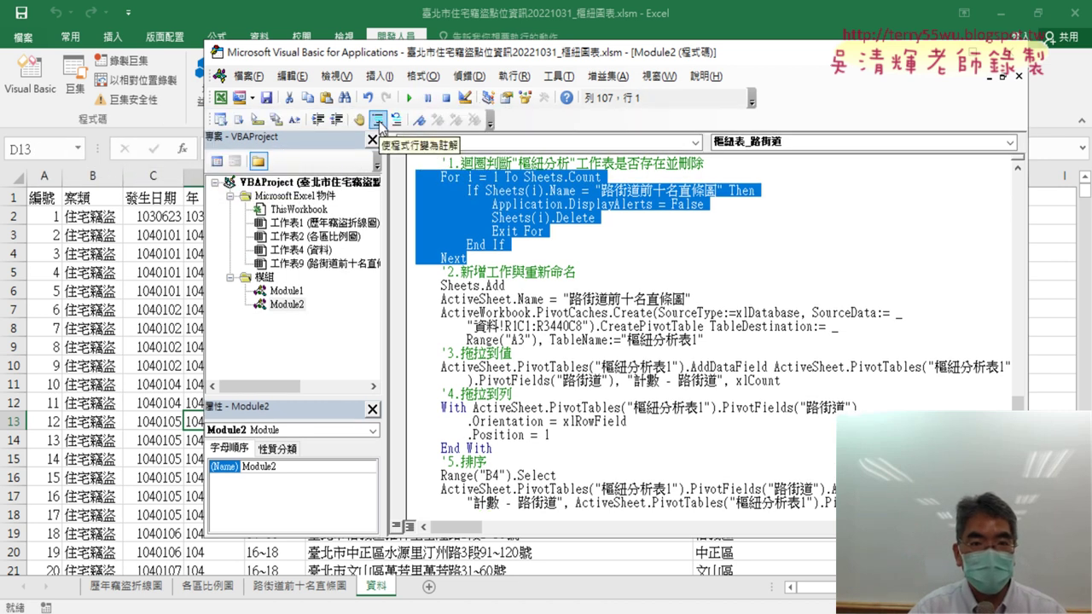
{"action": "left_click", "coordinate": [378, 123]}
{"action": "left_click", "coordinate": [461, 191]}
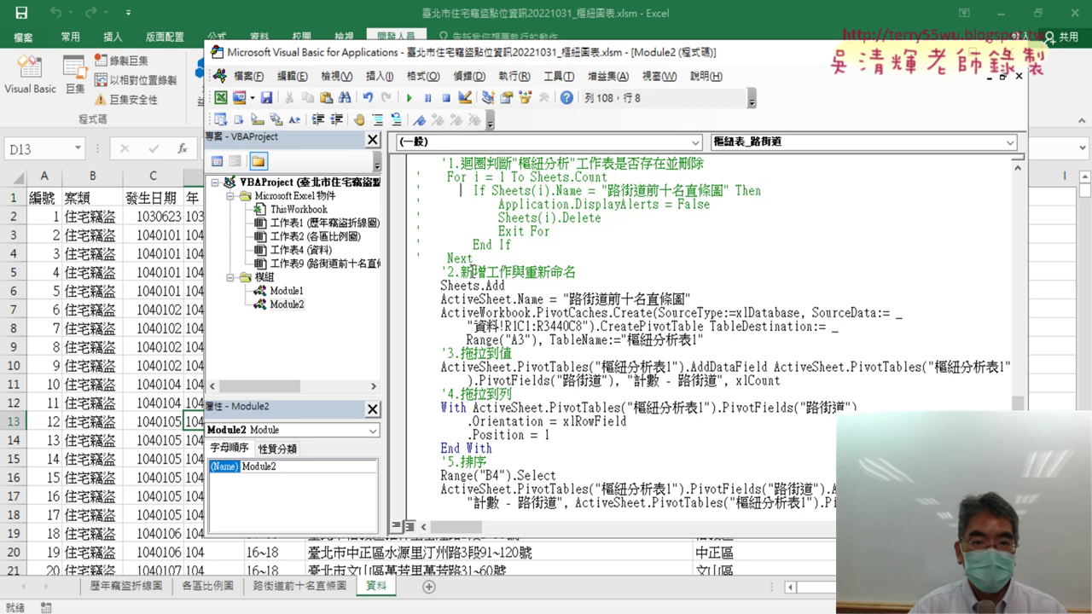
{"action": "left_click", "coordinate": [469, 244]}
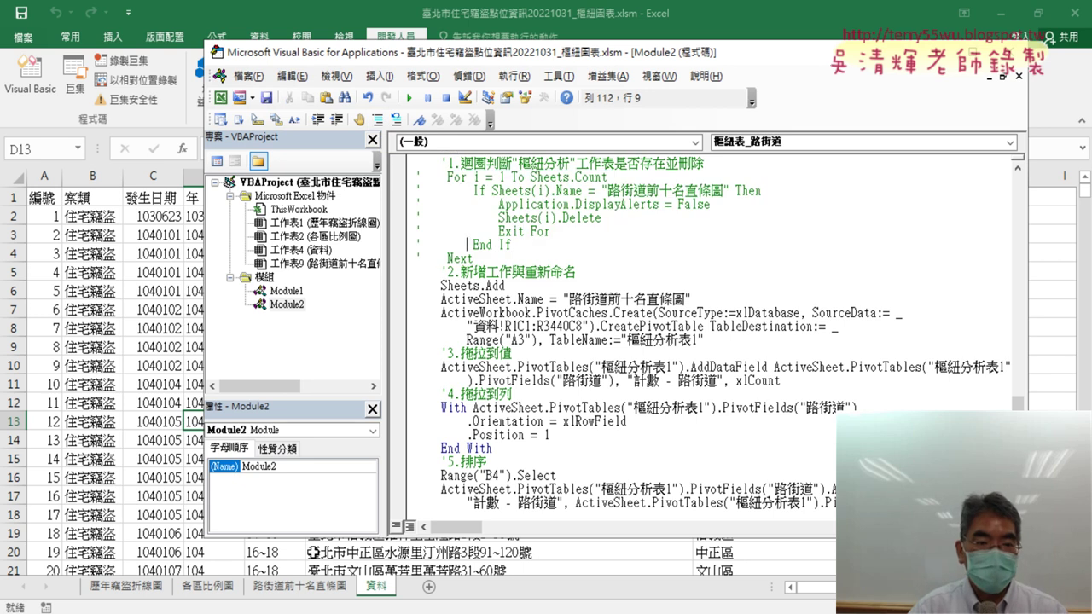
{"action": "left_click", "coordinate": [109, 400]}
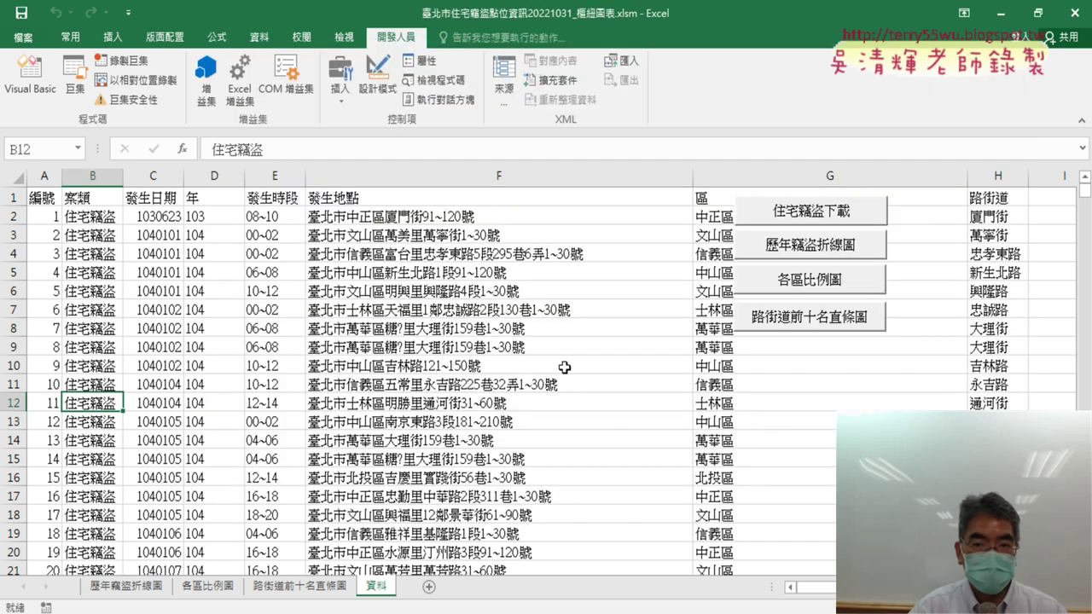
Step: Run the 路街道前十名直條圖 macro past its breakpoint, debug error 1004, and resume it
{"action": "left_click", "coordinate": [831, 325]}
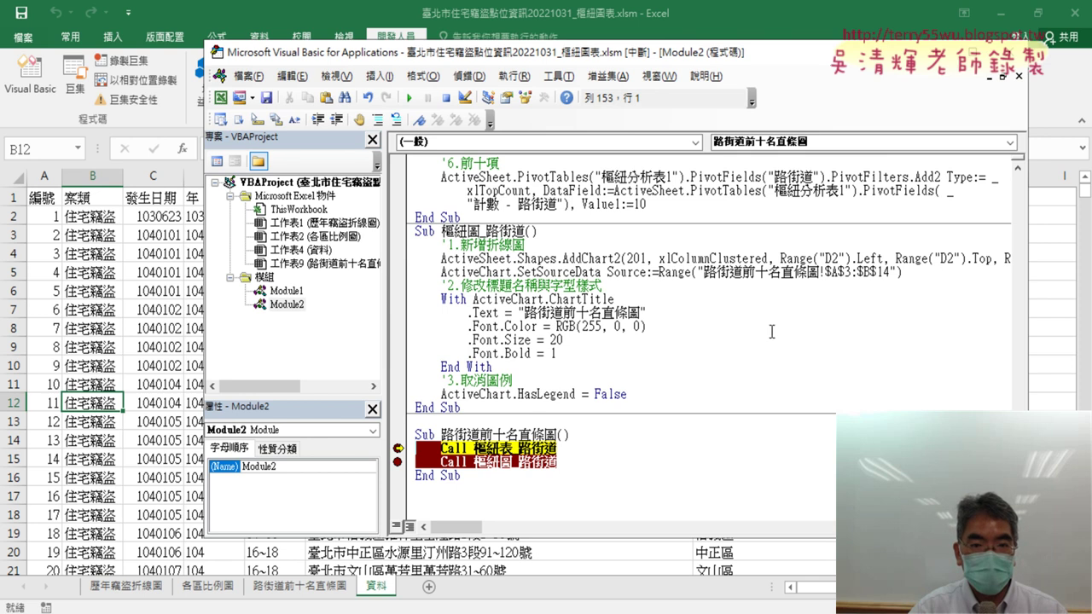
{"action": "left_click", "coordinate": [408, 97]}
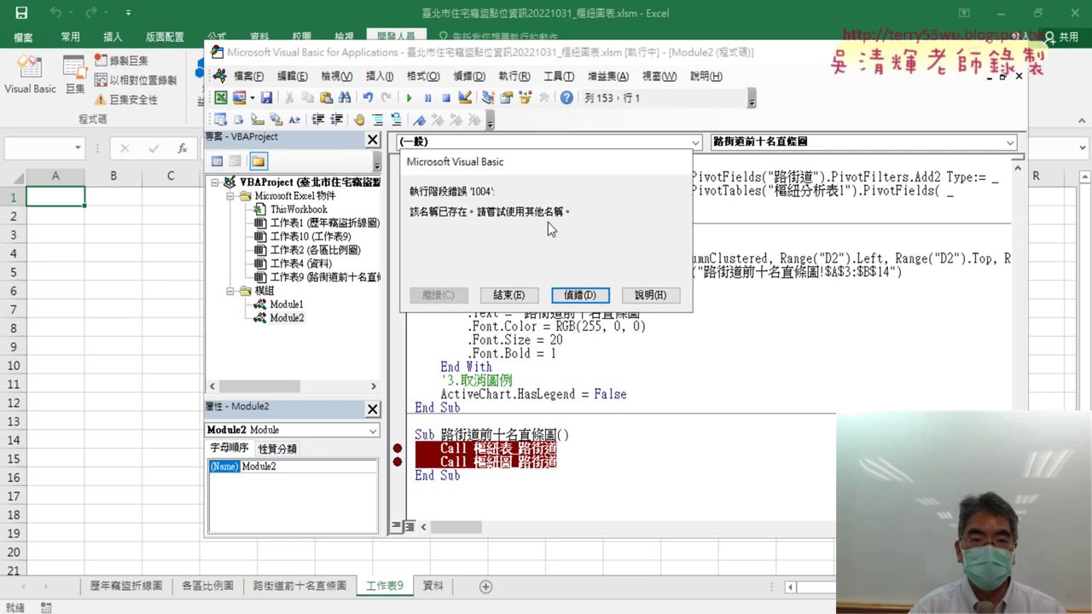
{"action": "left_click", "coordinate": [579, 295]}
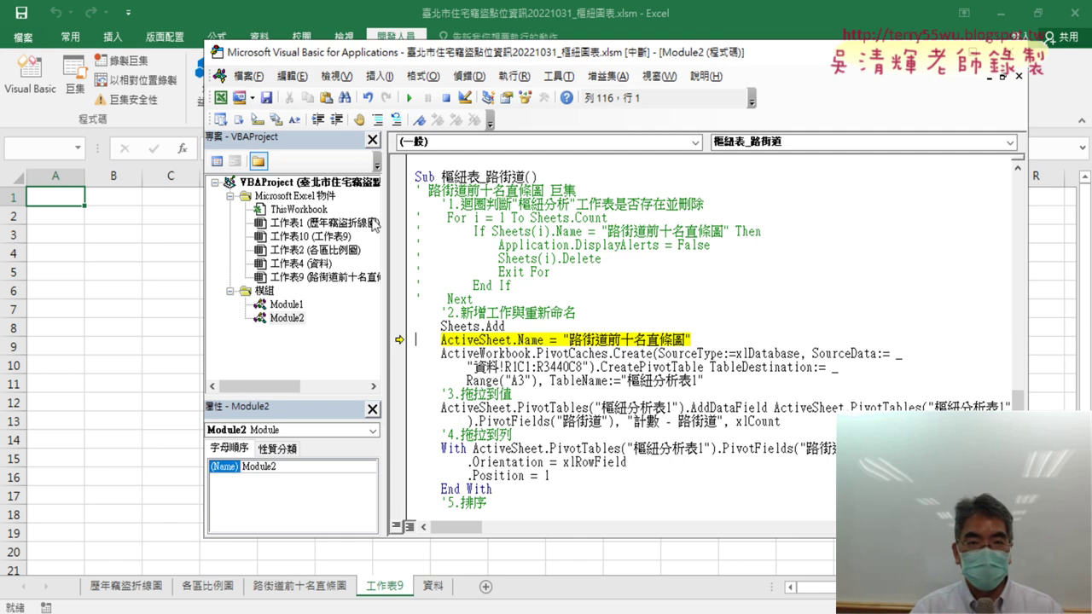
{"action": "left_click", "coordinate": [414, 100]}
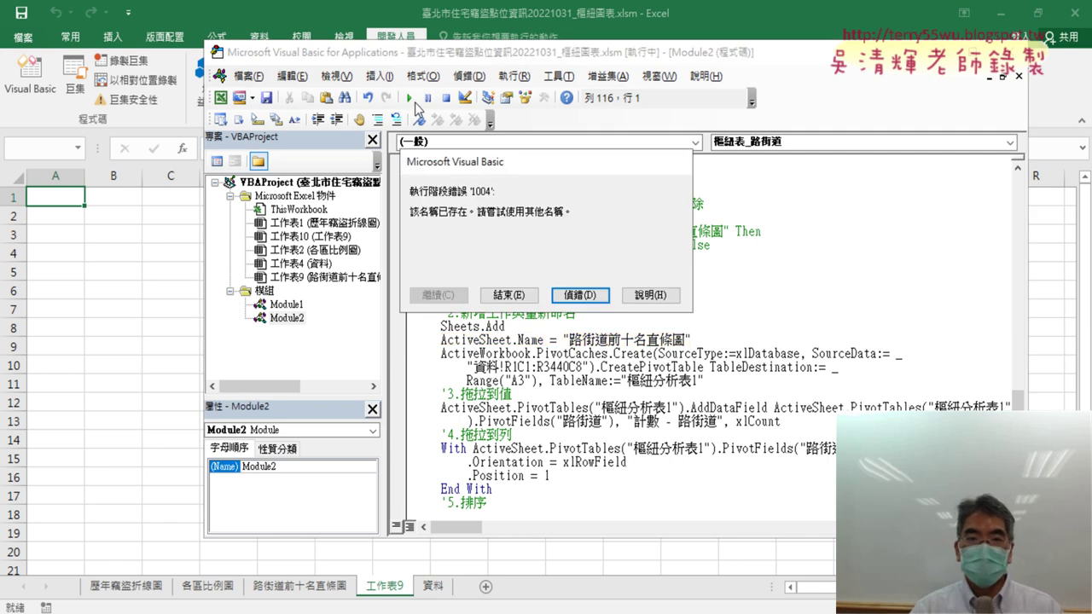